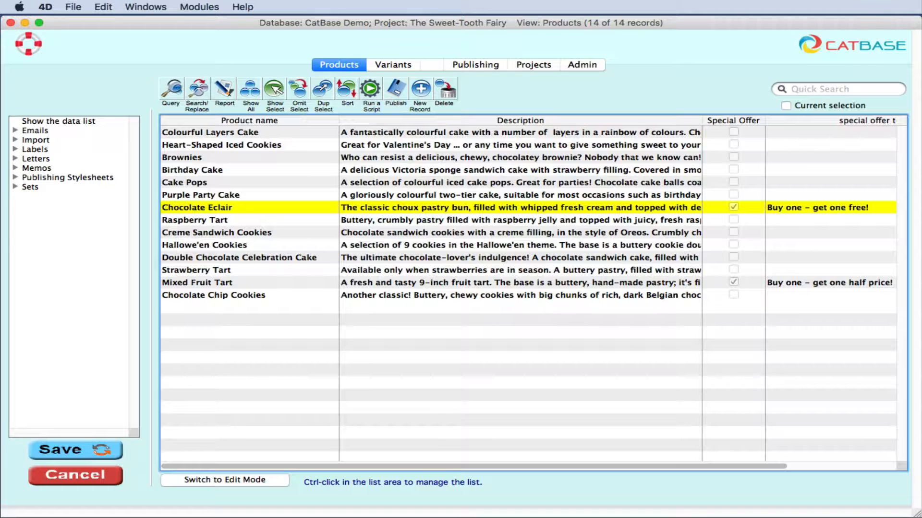
# Open the Chocolate Eclair record, examine how the image path is written in its Picture field, and close the record without keeping changes
pyautogui.doubleClick(274, 206)
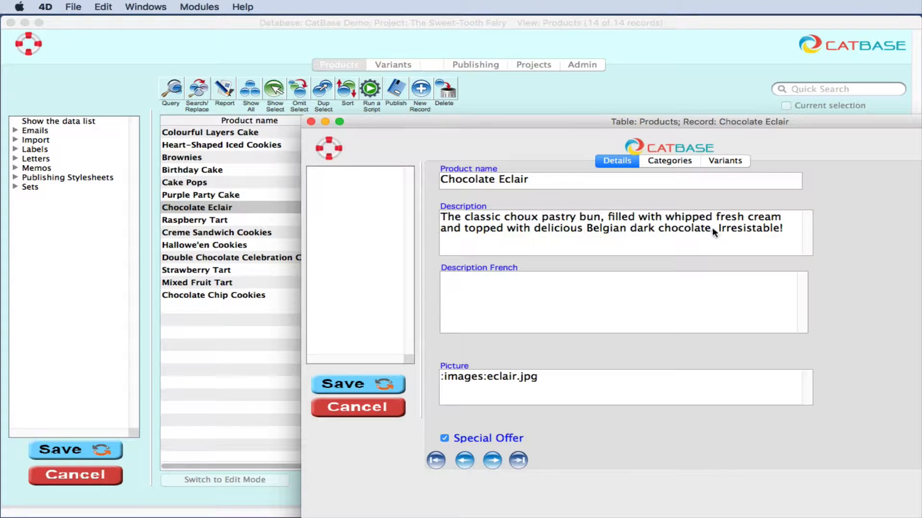
pyautogui.moveTo(561, 127); pyautogui.dragTo(306, 47)
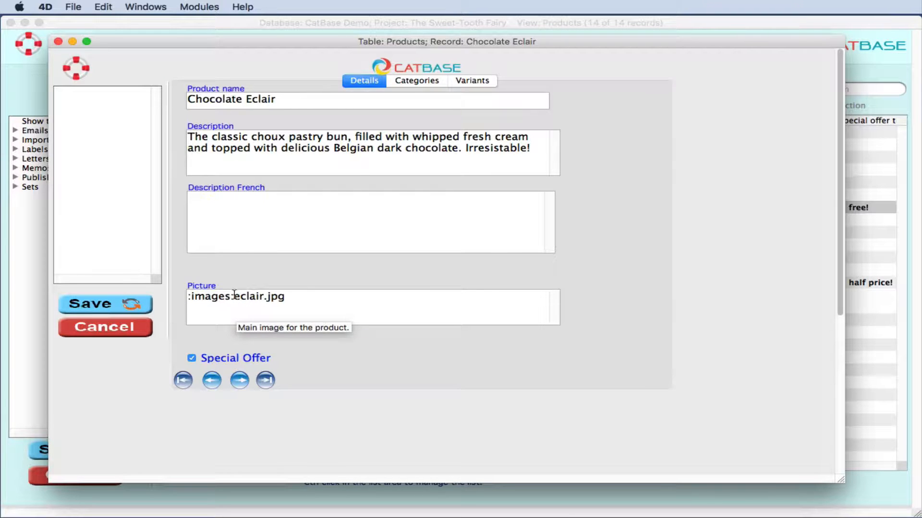
pyautogui.moveTo(233, 296); pyautogui.dragTo(285, 296)
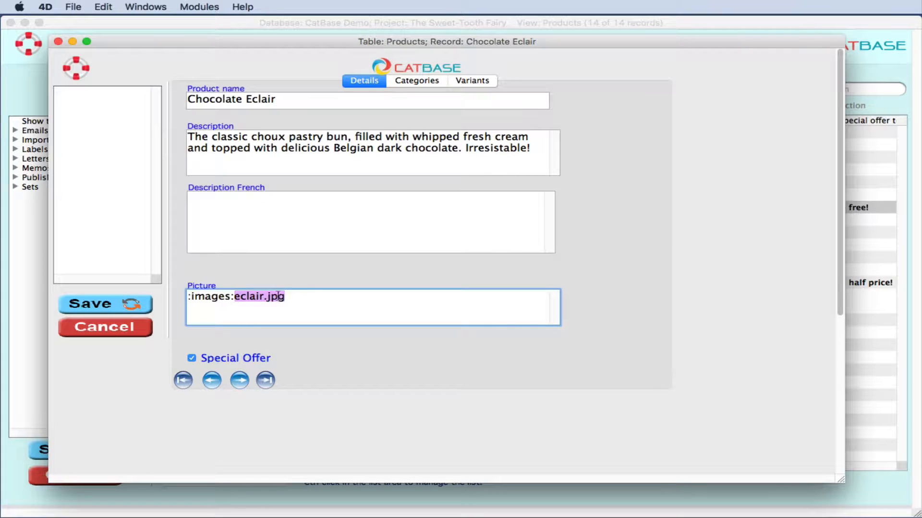
pyautogui.tripleClick(212, 296)
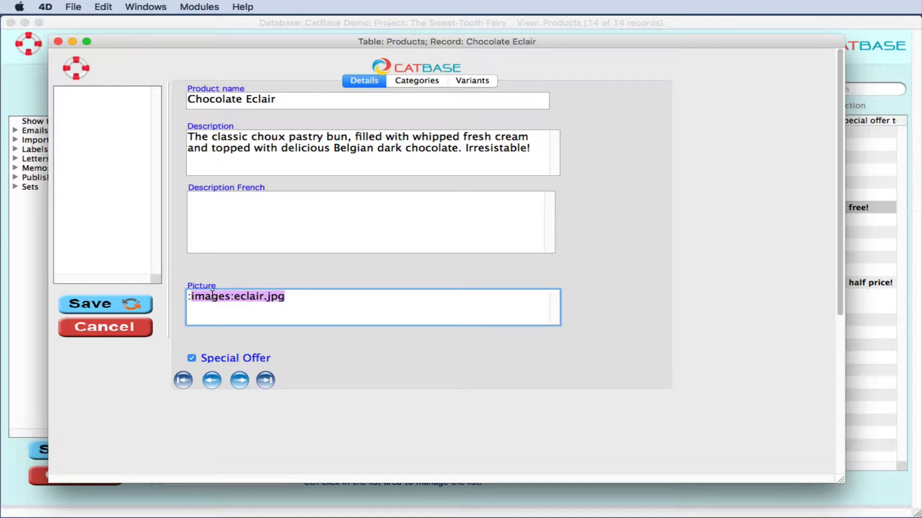
pyautogui.click(263, 306)
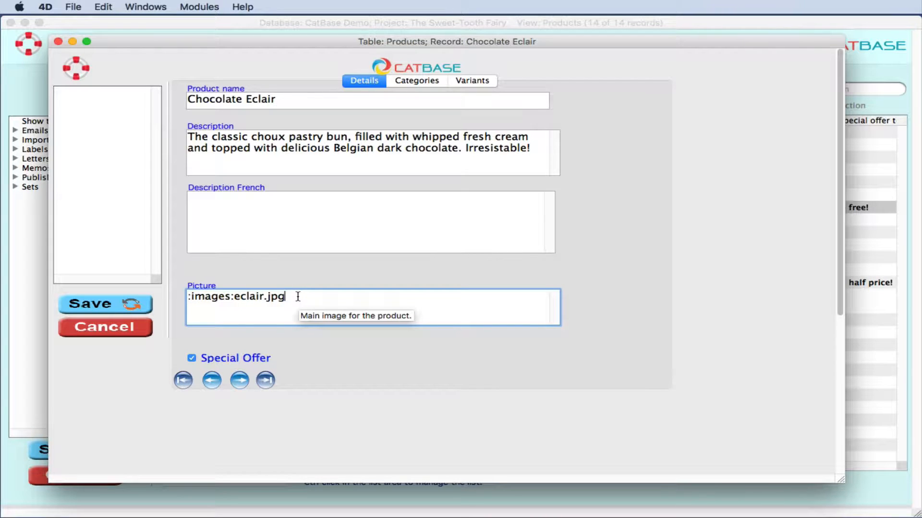
pyautogui.doubleClick(232, 296)
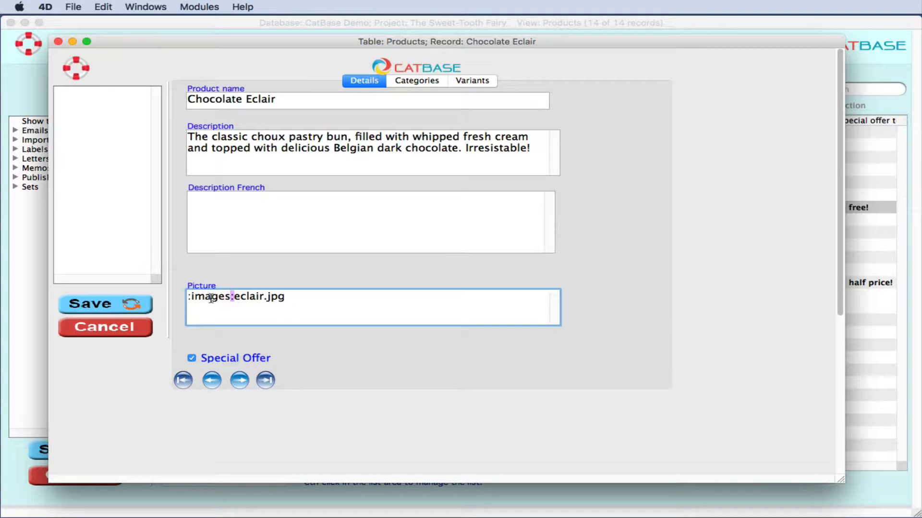
pyautogui.click(209, 297)
pyautogui.doubleClick(209, 298)
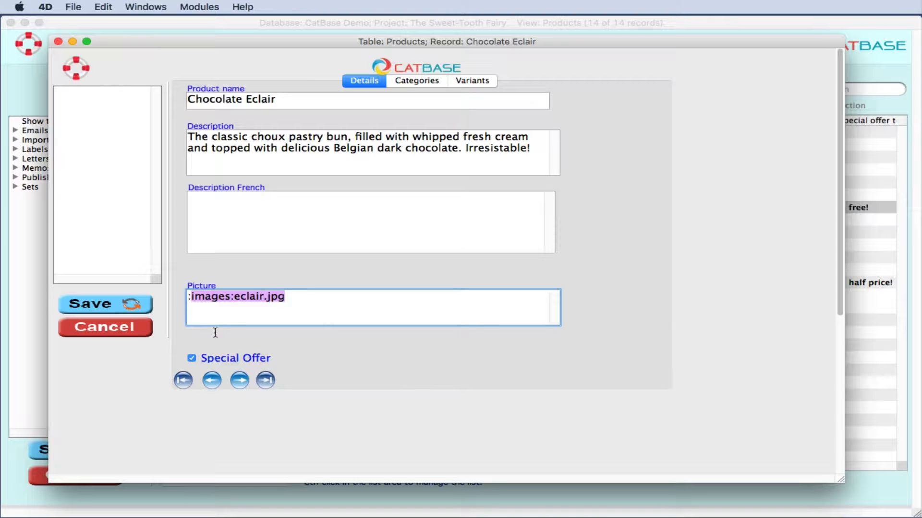
pyautogui.click(129, 328)
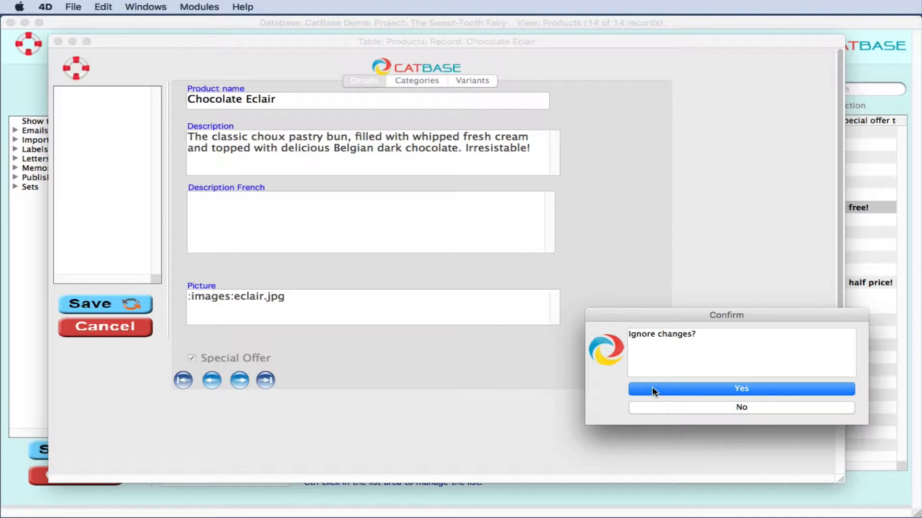
pyautogui.click(651, 387)
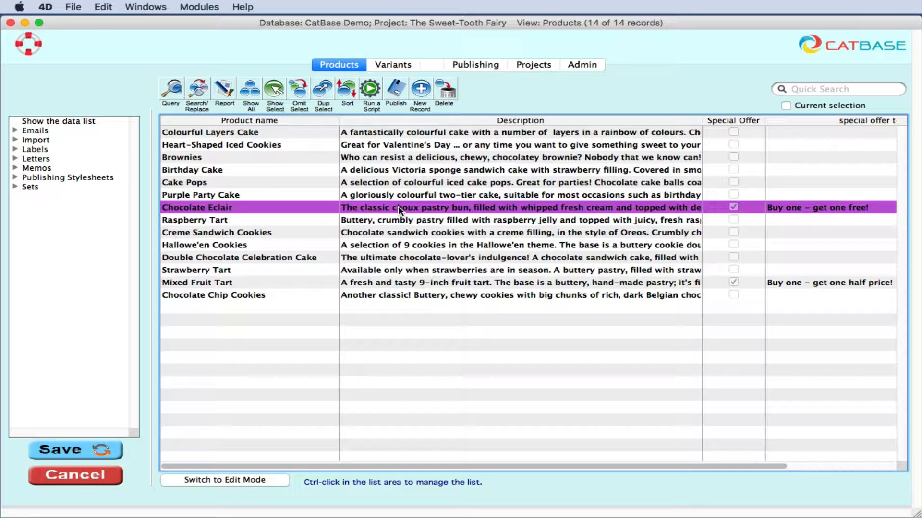
# Add a new String field named "Picture 2" to the Products table and flag it as a picture name
pyautogui.click(580, 65)
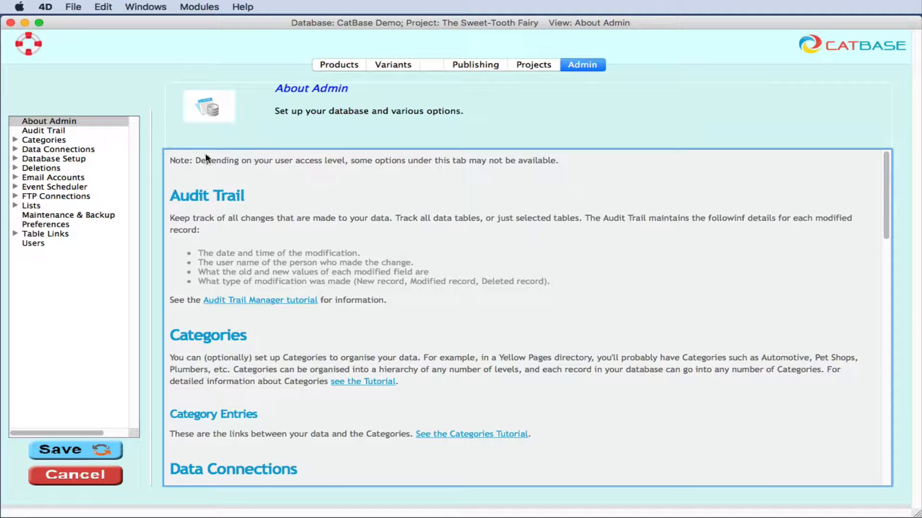
pyautogui.click(16, 159)
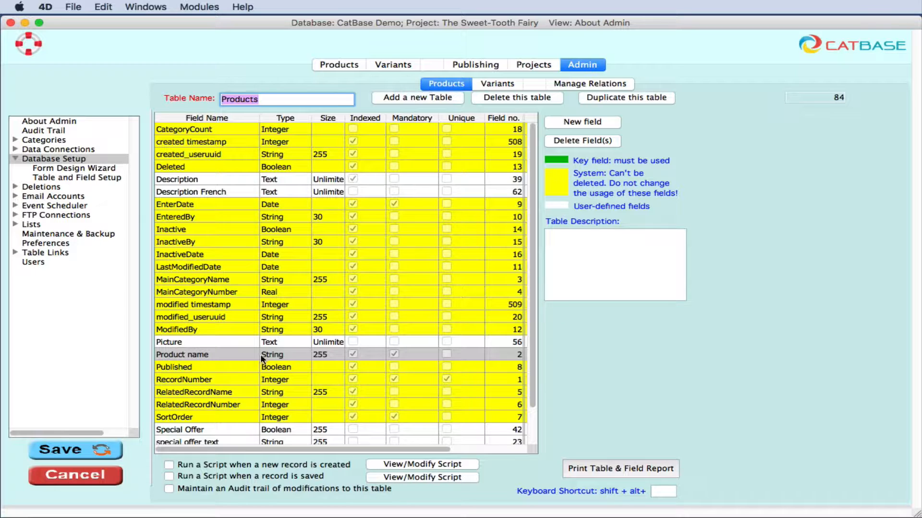
pyautogui.scroll(-3, 244, 370)
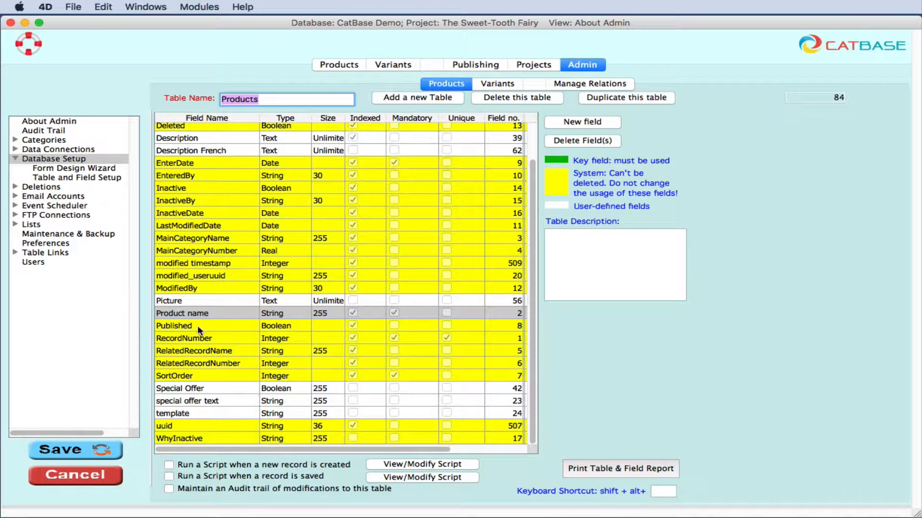
pyautogui.click(594, 122)
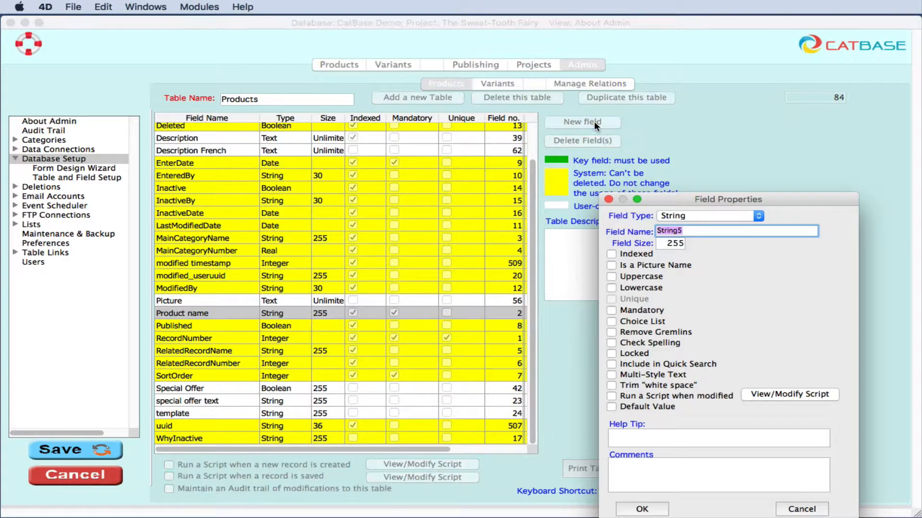
pyautogui.click(752, 212)
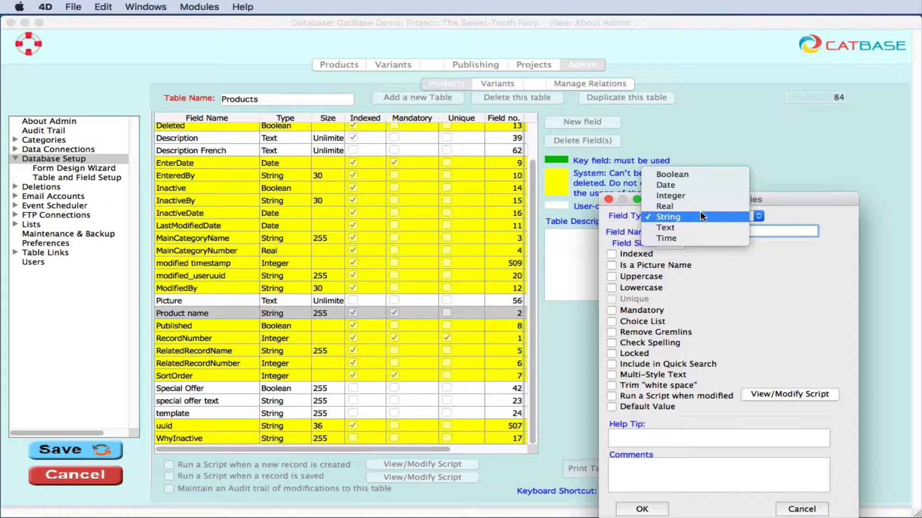
pyautogui.click(687, 216)
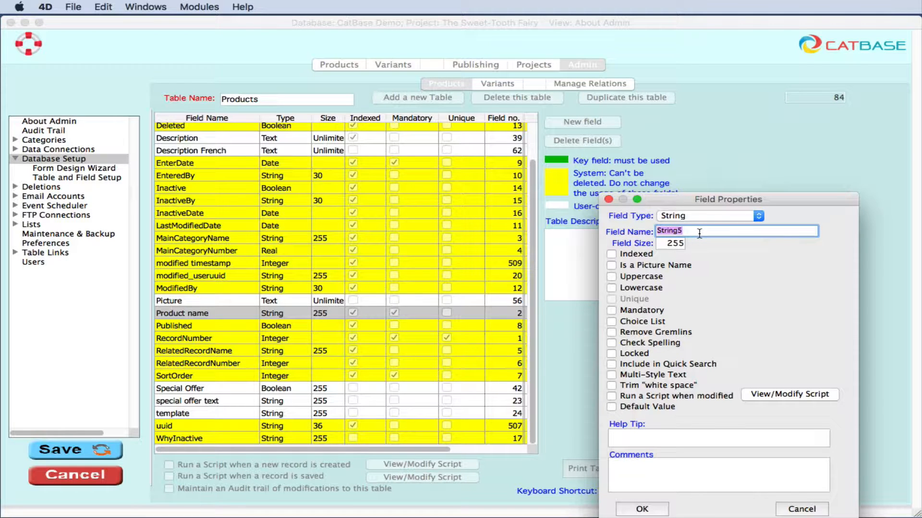
pyautogui.write('Picture 2')
pyautogui.click(604, 264)
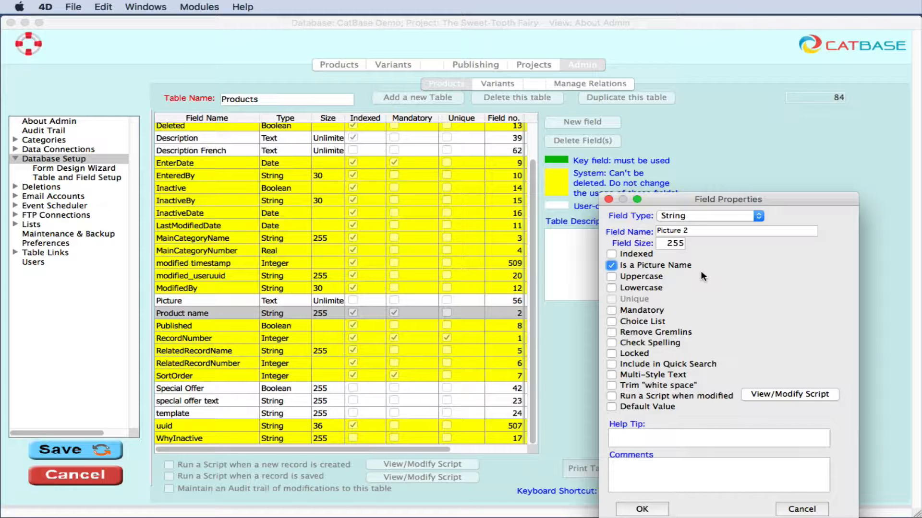
# Give the Picture 2 field the help tip "Optional additional picture" and accept the field properties
pyautogui.click(719, 435)
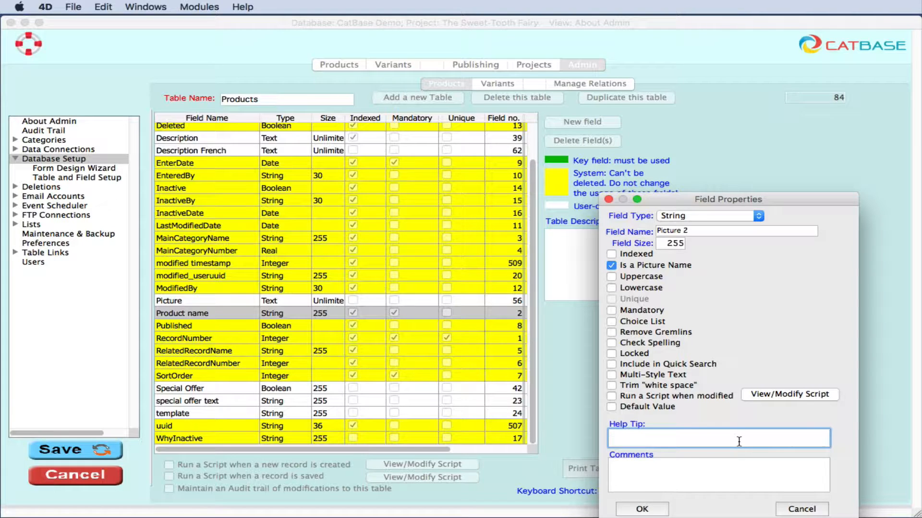
pyautogui.write('Optional additiot')
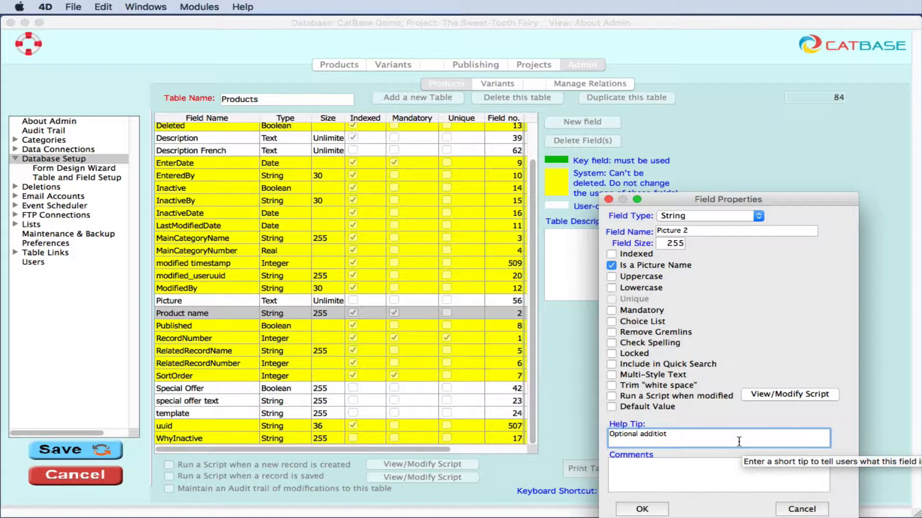
pyautogui.press('BackSpace')
pyautogui.write('onal ')
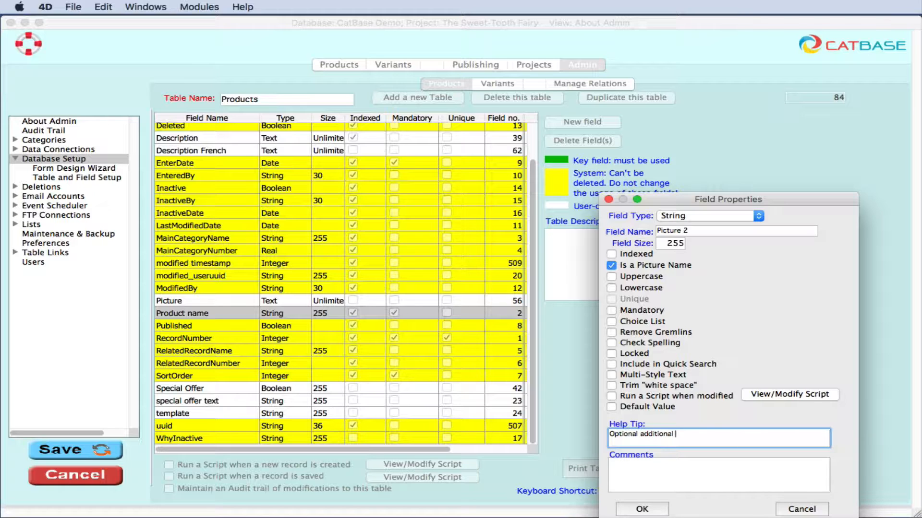
pyautogui.write('picture')
pyautogui.click(641, 509)
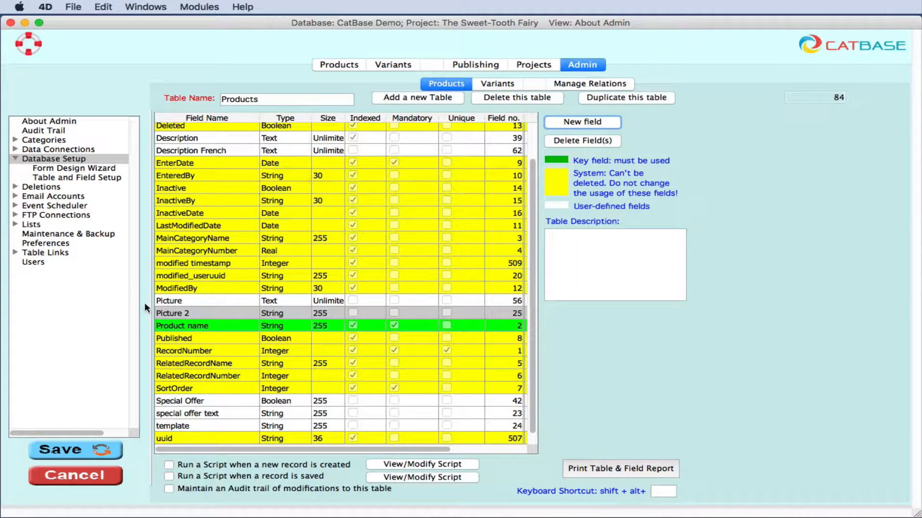
# Save the table and field changes and, in the Form Design Wizard, move the Picture field up close beneath Description French
pyautogui.click(61, 168)
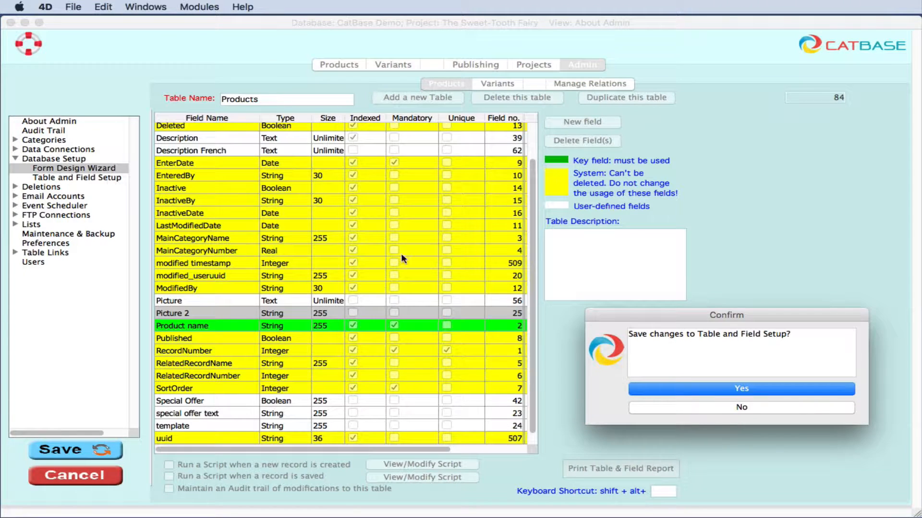
pyautogui.click(682, 389)
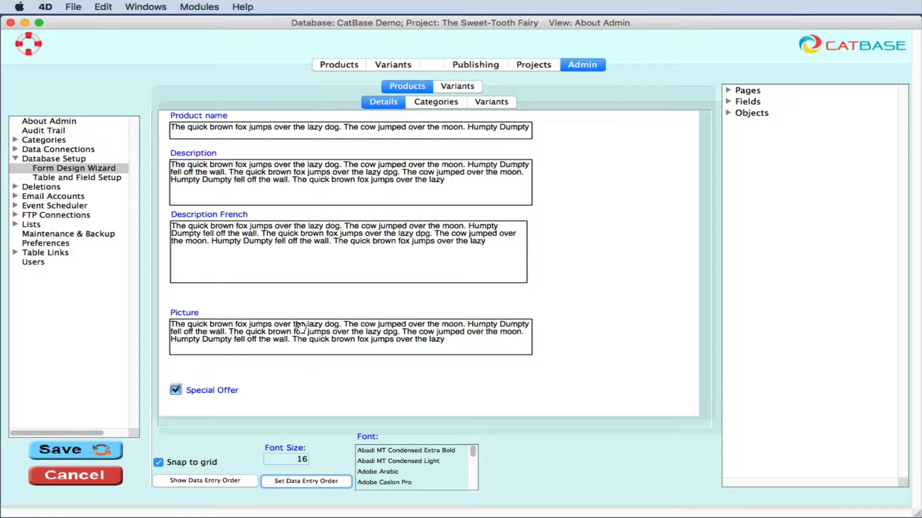
pyautogui.moveTo(307, 331); pyautogui.dragTo(305, 315)
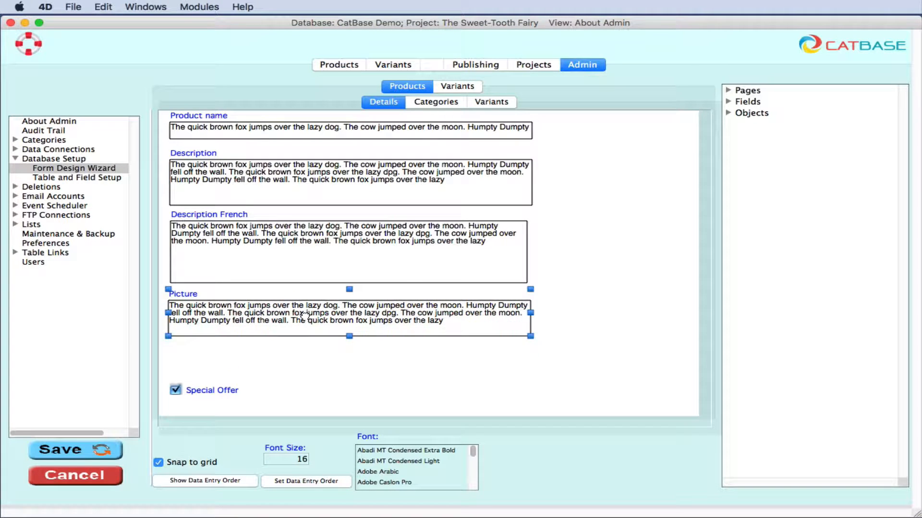
pyautogui.click(713, 147)
# Place the Picture 2 field between Picture and Special Offer on the Products Details form, and save the layout
pyautogui.click(730, 101)
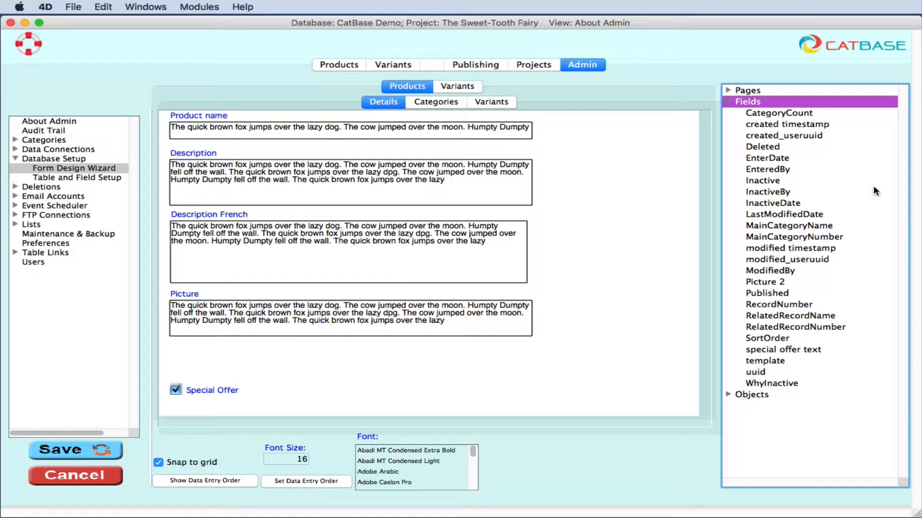
pyautogui.click(755, 282)
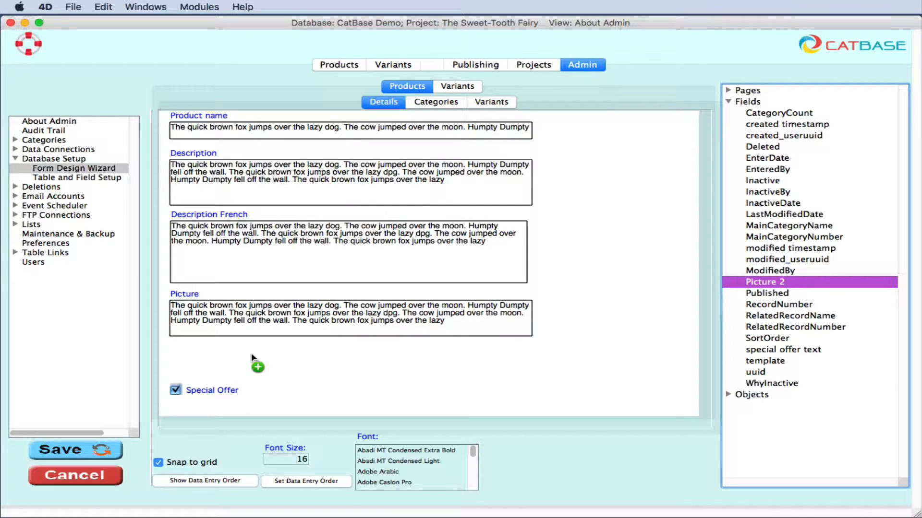
pyautogui.moveTo(169, 347); pyautogui.dragTo(170, 347)
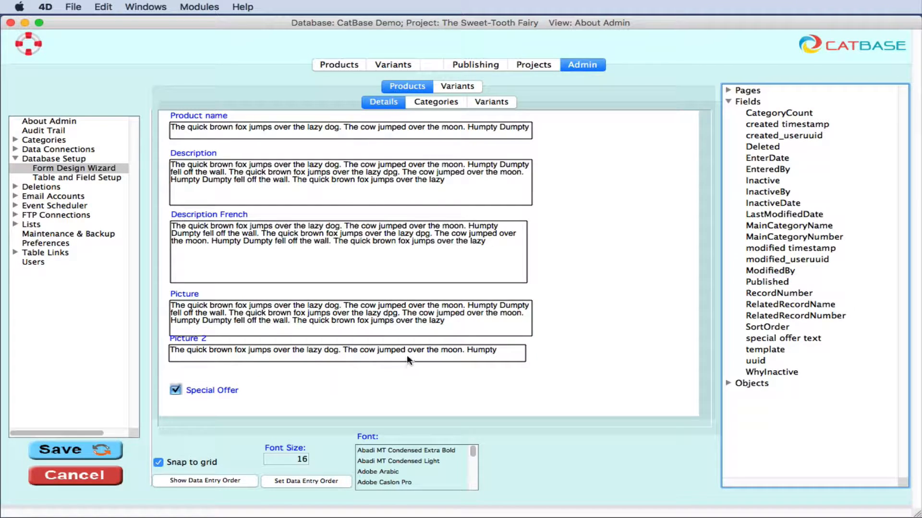
pyautogui.moveTo(408, 355); pyautogui.dragTo(408, 367)
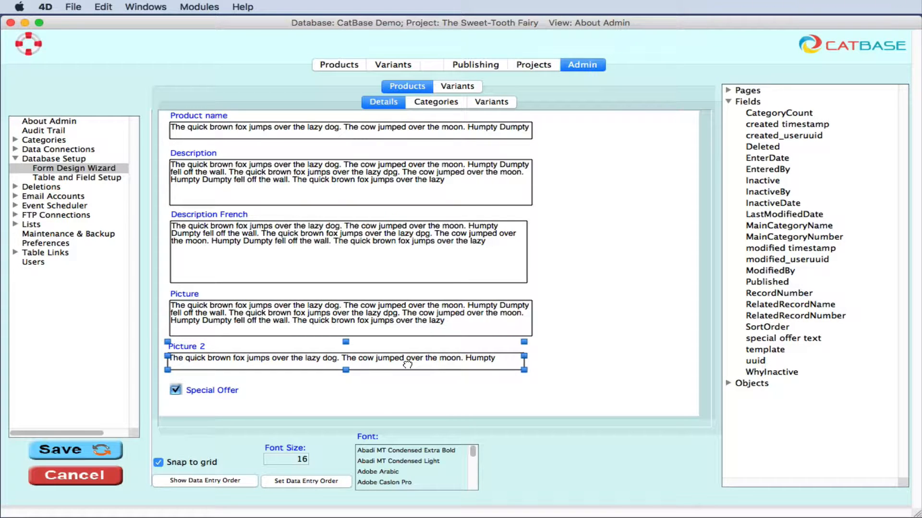
pyautogui.click(562, 409)
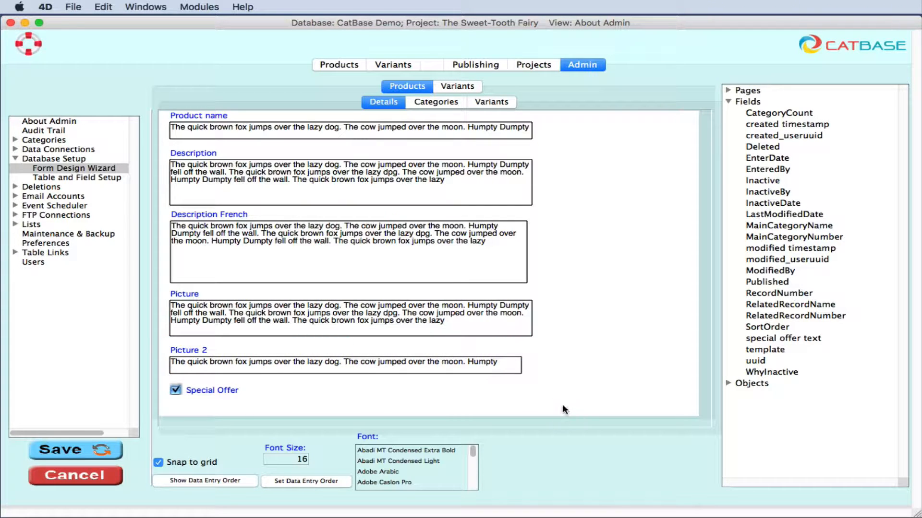
pyautogui.click(102, 447)
# Open the Chocolate Eclair record from the Products list and move its window so the whole form can be seen
pyautogui.click(344, 64)
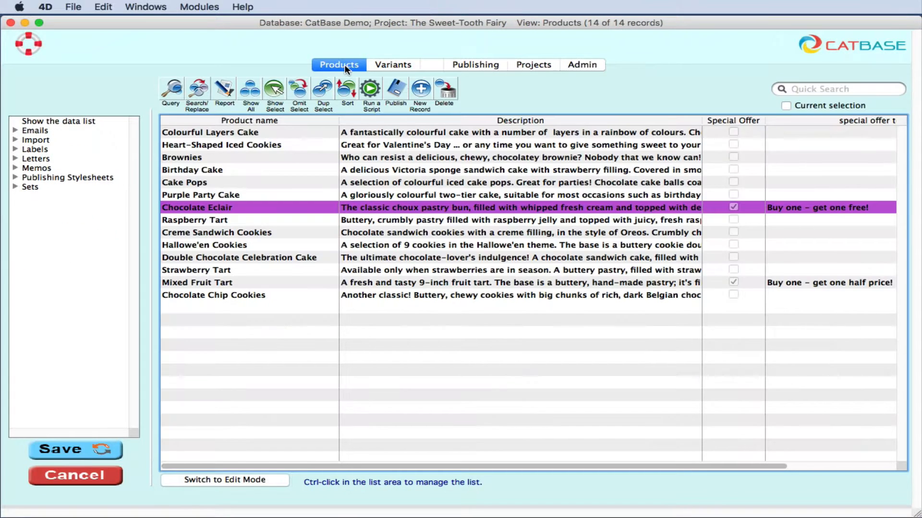
pyautogui.doubleClick(266, 207)
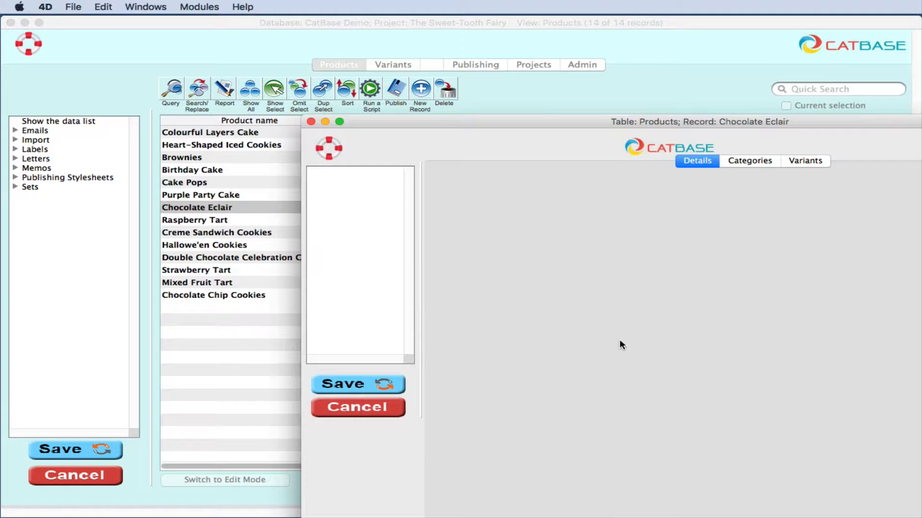
pyautogui.moveTo(508, 116); pyautogui.dragTo(331, 36)
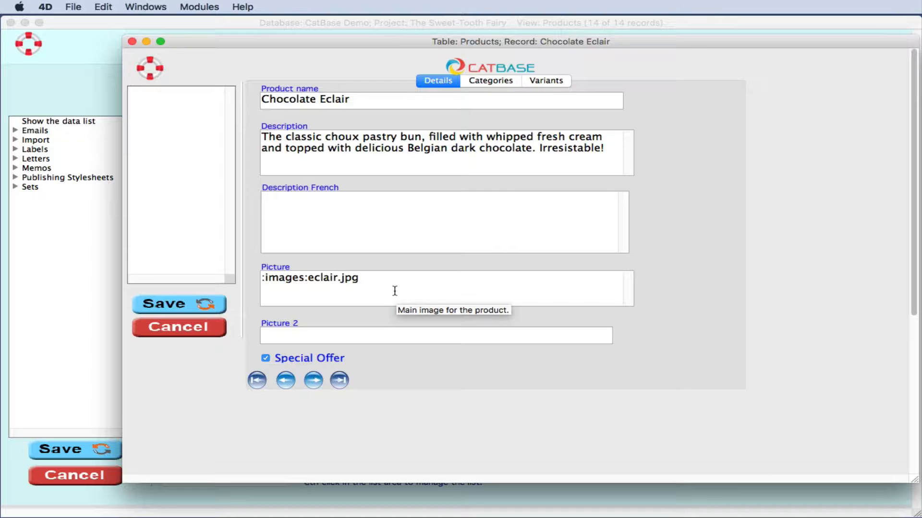
# Assign catbase-logo-large.gif from the CatBase dev folder's Artwork/logos/catbase 2011 subfolder to Picture 2 in the Chocolate Eclair record
pyautogui.click(369, 335)
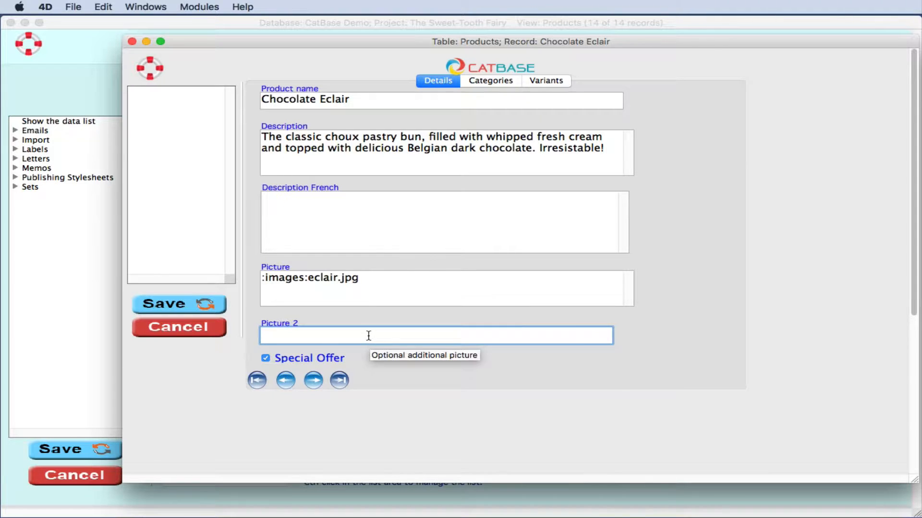
pyautogui.rightClick(368, 336)
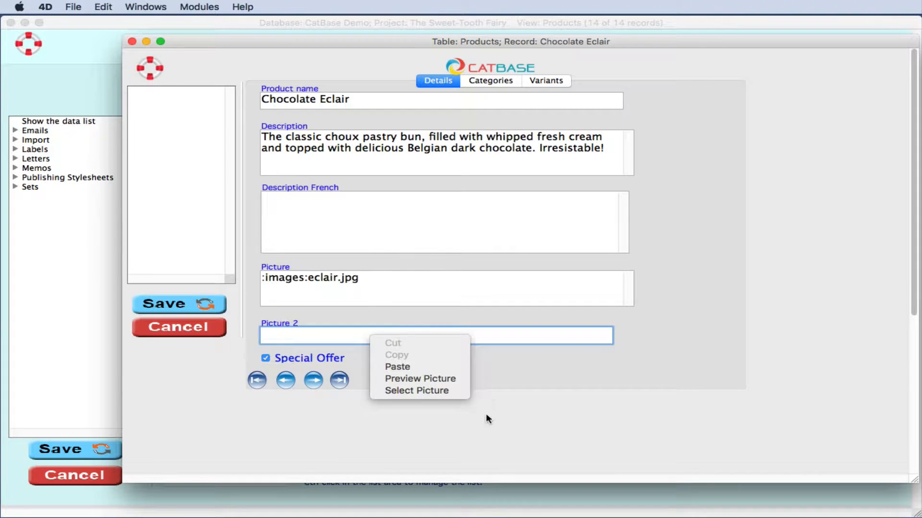
pyautogui.click(436, 388)
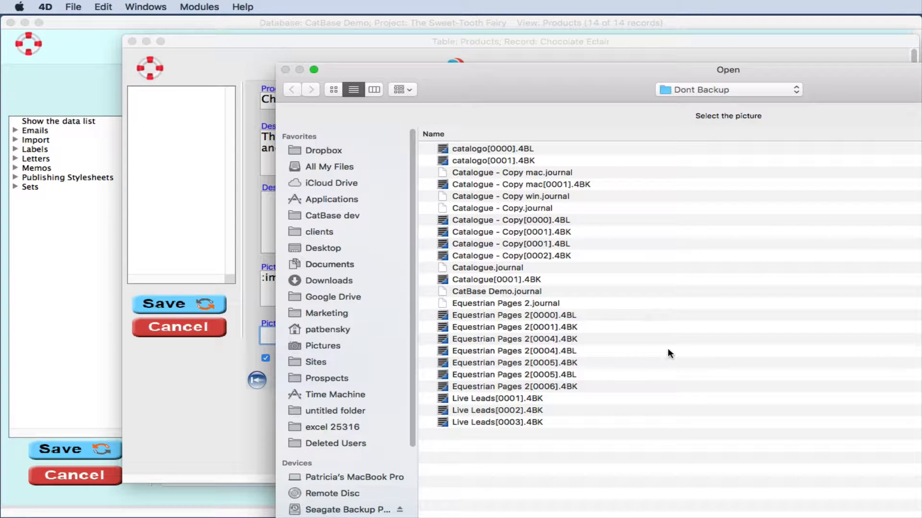
pyautogui.click(343, 215)
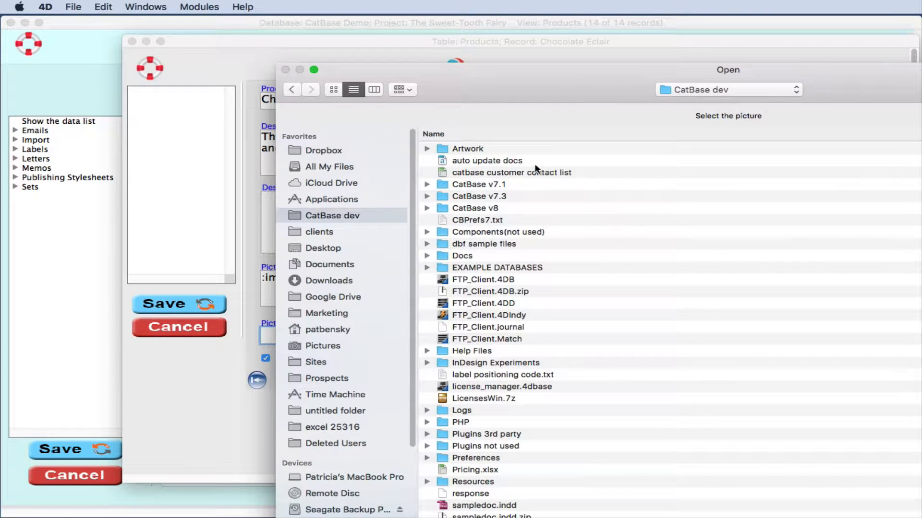
pyautogui.doubleClick(494, 149)
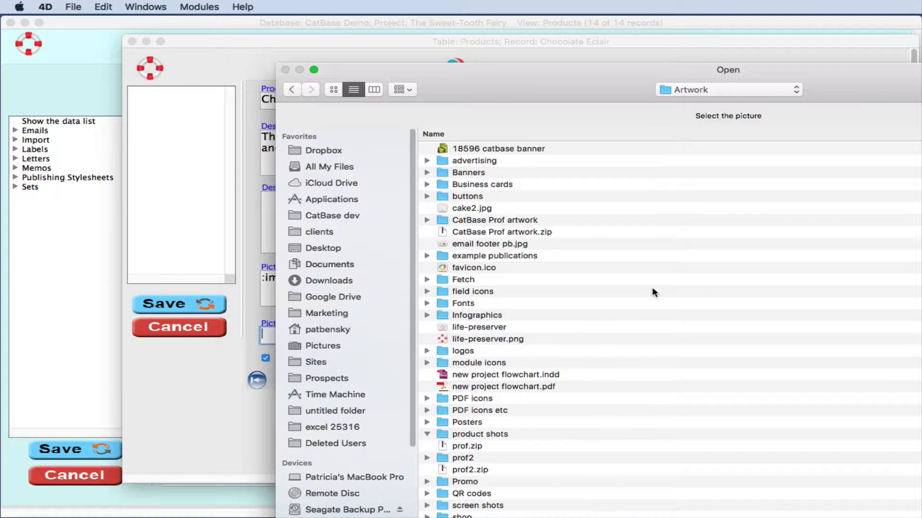
pyautogui.doubleClick(474, 351)
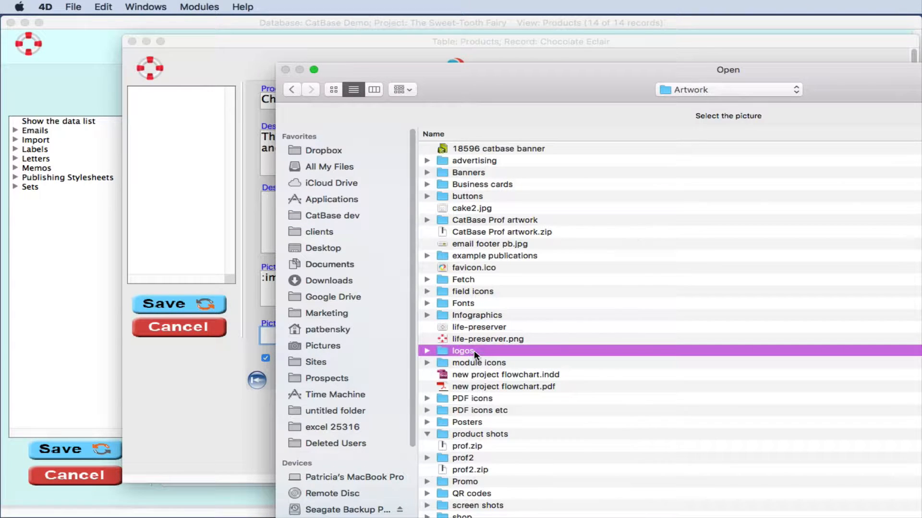
pyautogui.doubleClick(505, 172)
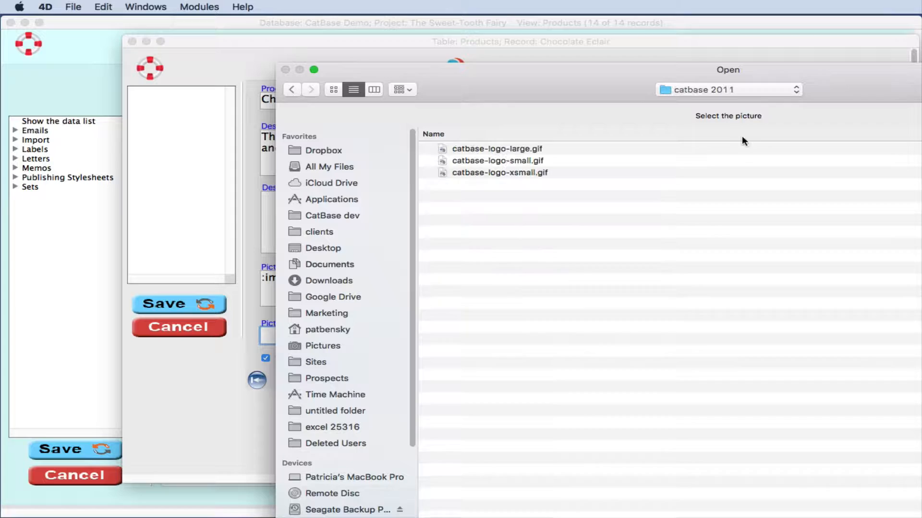
pyautogui.click(464, 149)
pyautogui.doubleClick(462, 146)
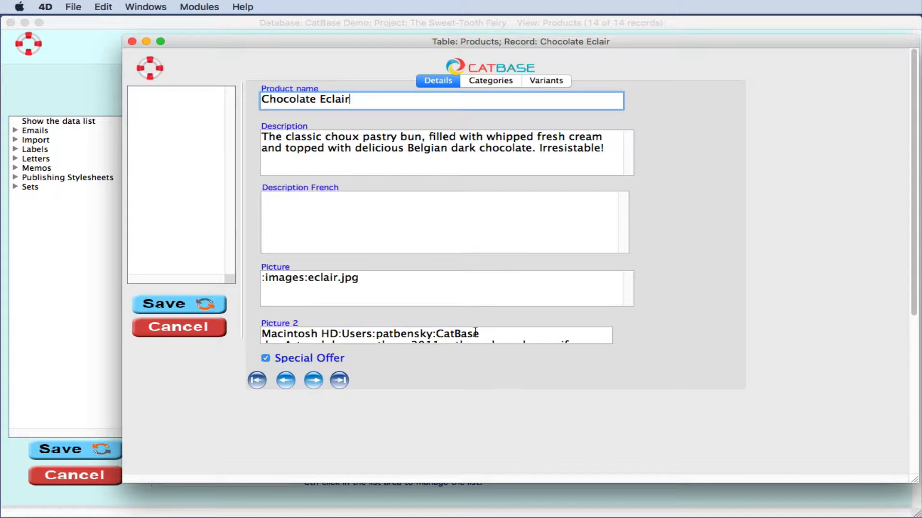
# Review the file path in Picture 2 and preview its image, closing the preview when finished
pyautogui.click(492, 333)
pyautogui.scroll(-1, 512, 333)
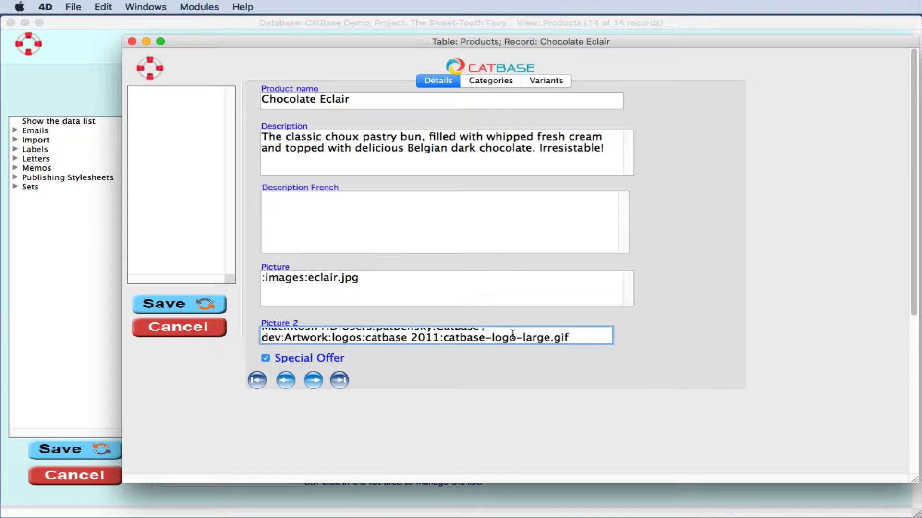
pyautogui.scroll(1, 513, 334)
pyautogui.scroll(-1, 512, 335)
pyautogui.scroll(1, 494, 332)
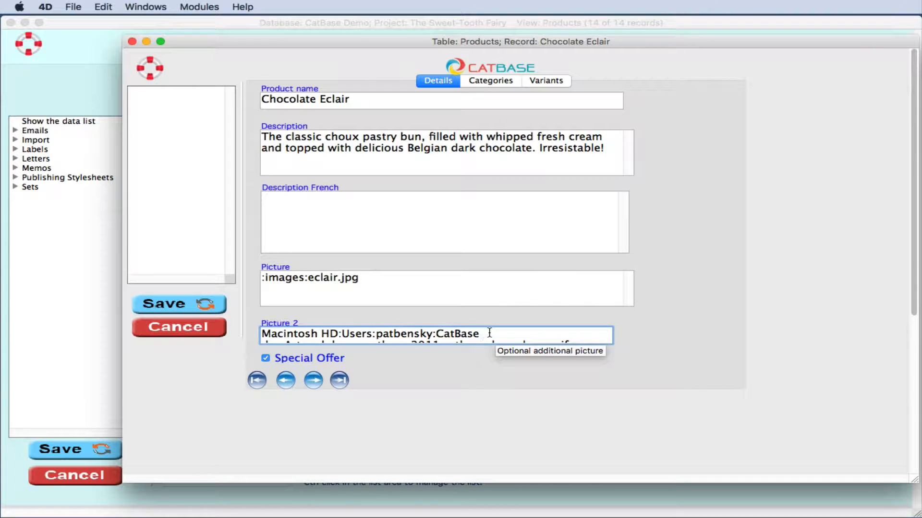
pyautogui.rightClick(489, 333)
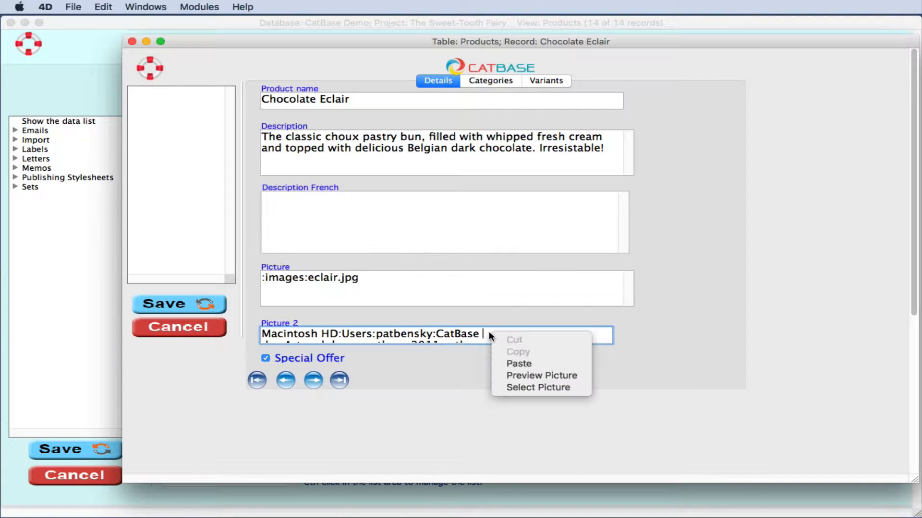
pyautogui.click(522, 374)
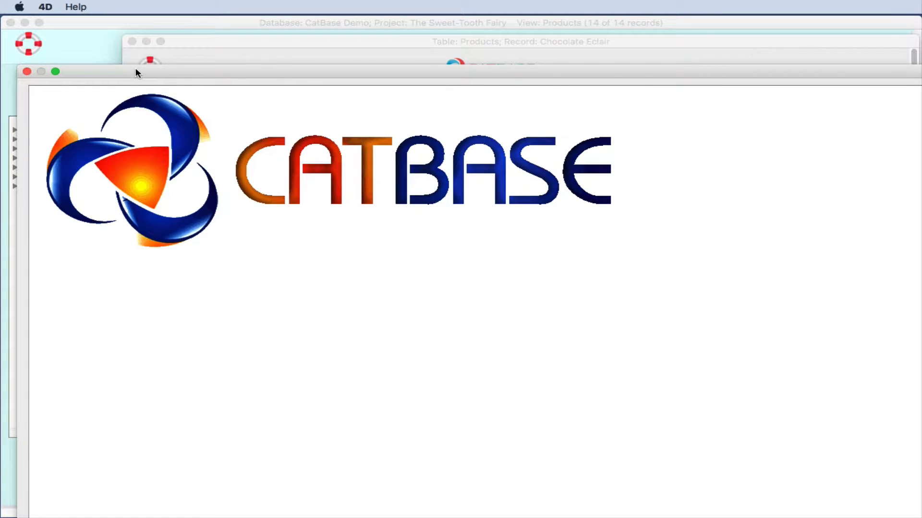
pyautogui.click(27, 71)
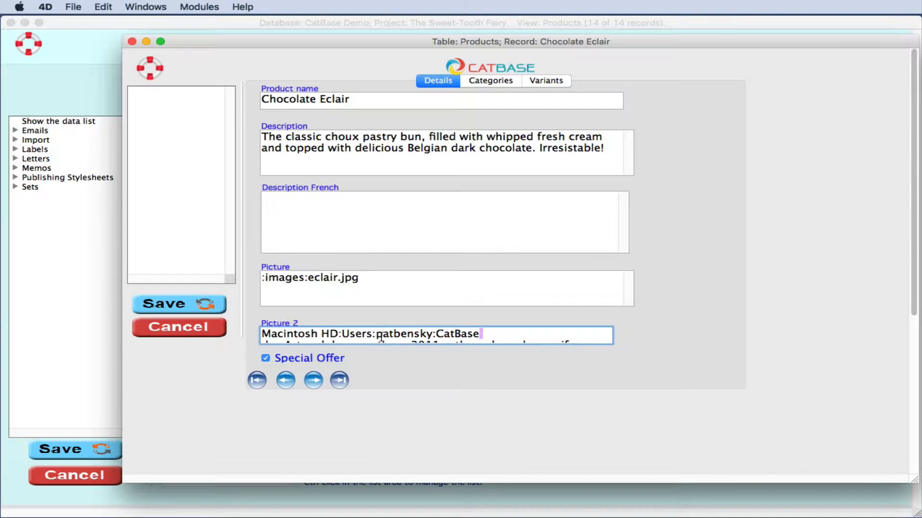
pyautogui.scroll(-1, 380, 338)
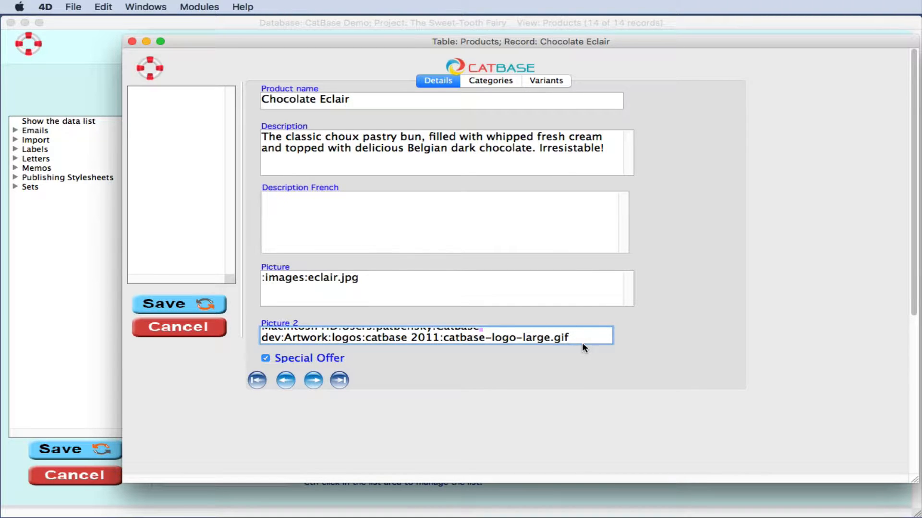
# Preview the eclair's main Picture, locating it through the images folder in Prospects/demo, close the preview and save the record
pyautogui.click(405, 291)
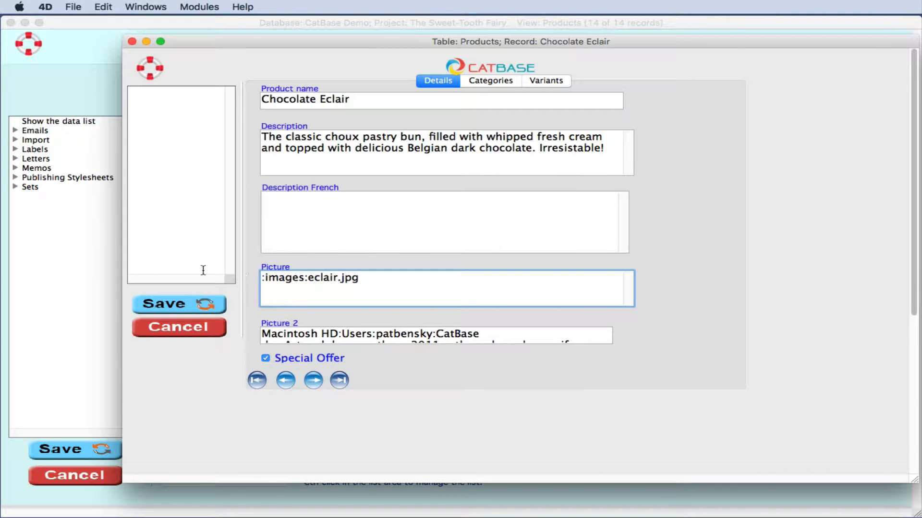
pyautogui.rightClick(376, 277)
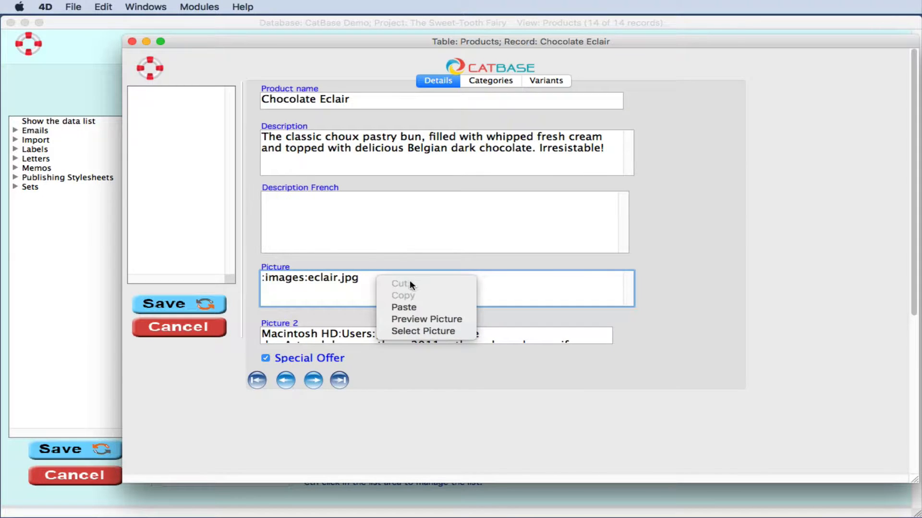
pyautogui.click(442, 318)
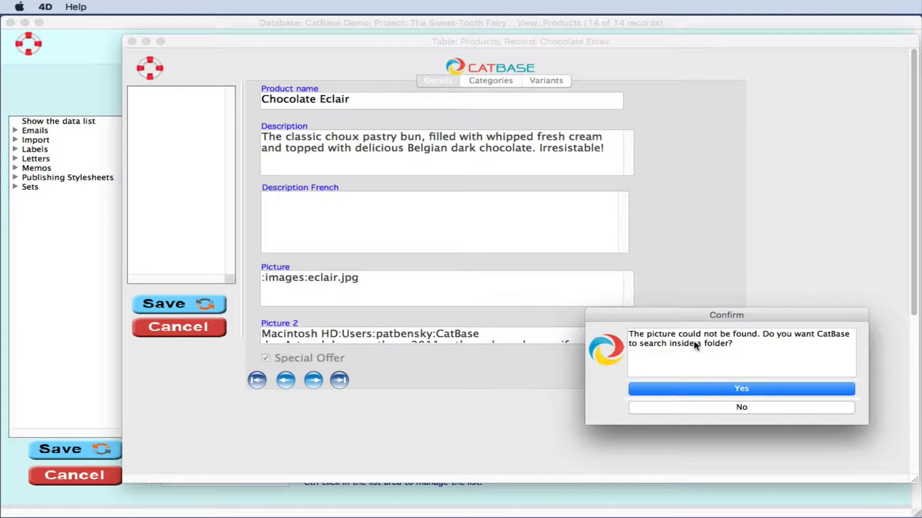
pyautogui.click(790, 386)
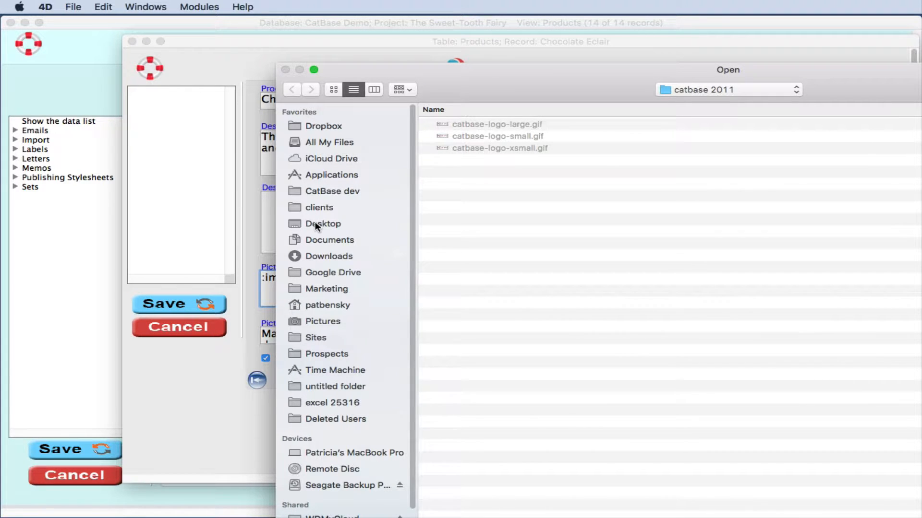
pyautogui.click(340, 354)
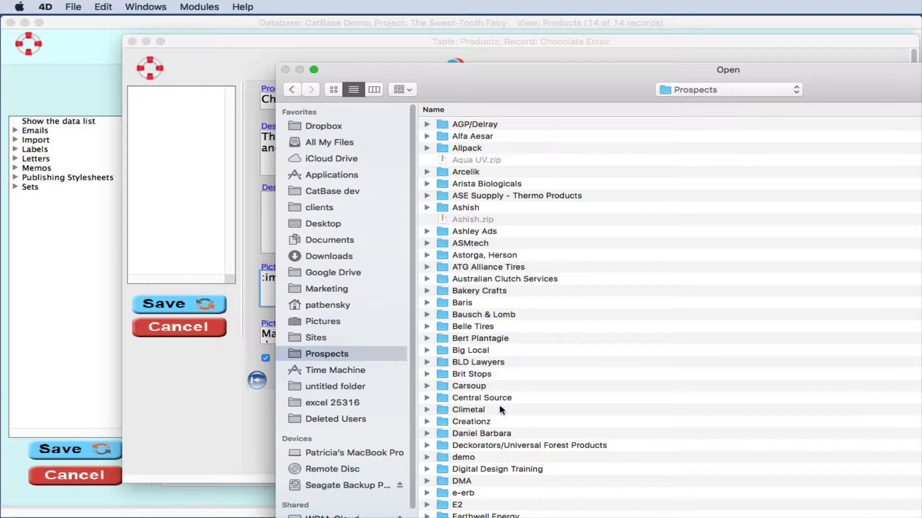
pyautogui.doubleClick(471, 457)
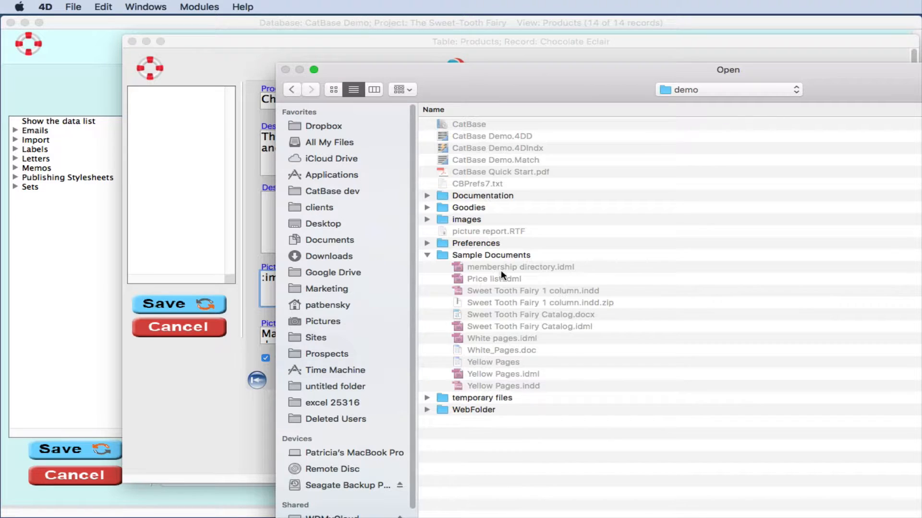
pyautogui.click(462, 220)
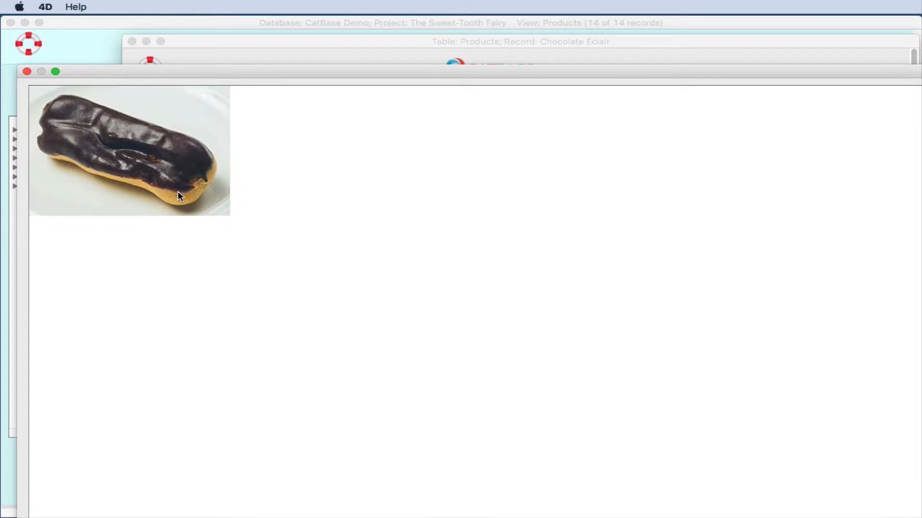
pyautogui.click(27, 72)
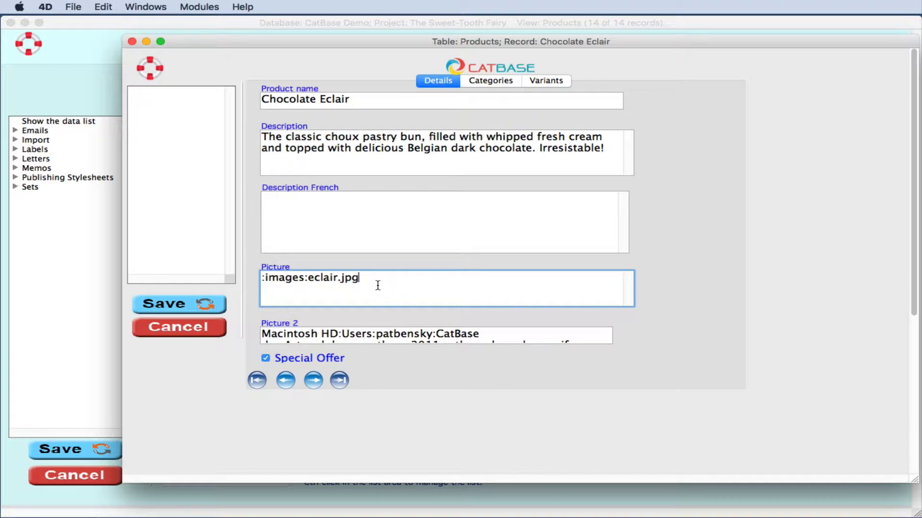
pyautogui.click(203, 302)
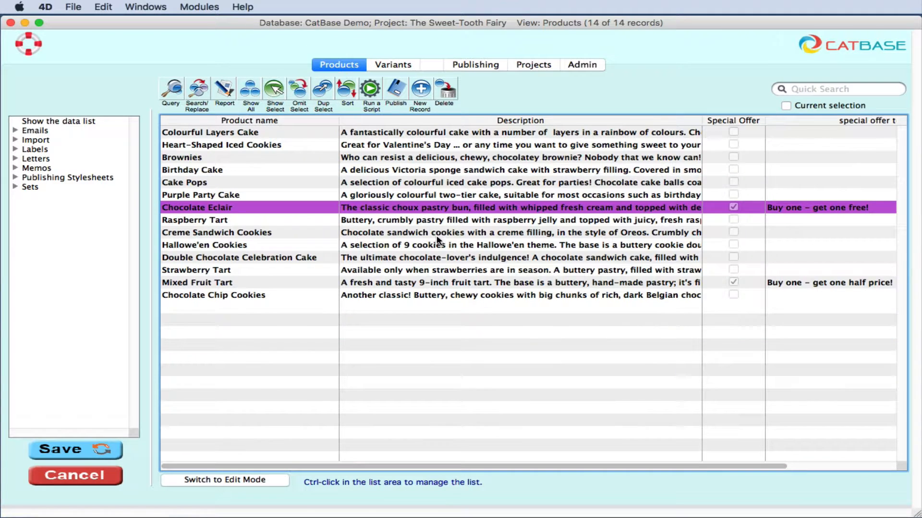
# Open the Raspberry Tart record, move its window fully into view, and preview its main Picture before closing the preview
pyautogui.doubleClick(385, 220)
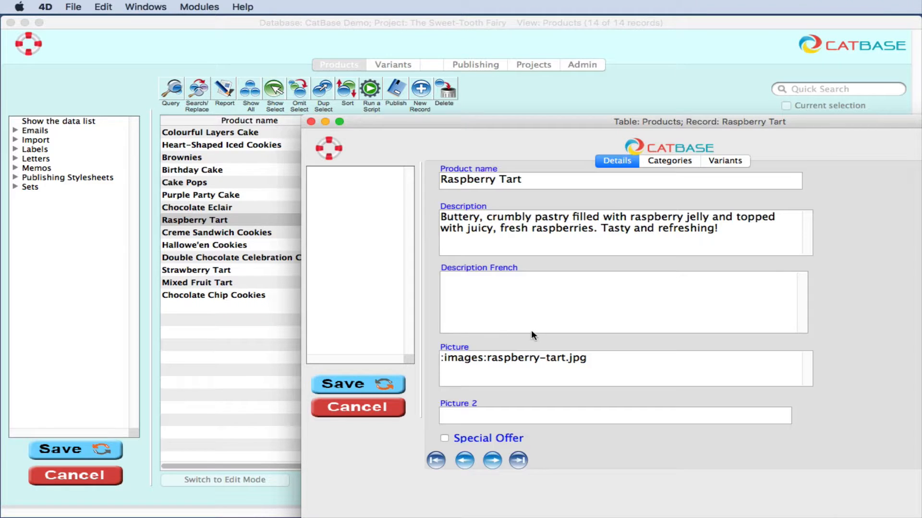
pyautogui.moveTo(471, 121); pyautogui.dragTo(261, 62)
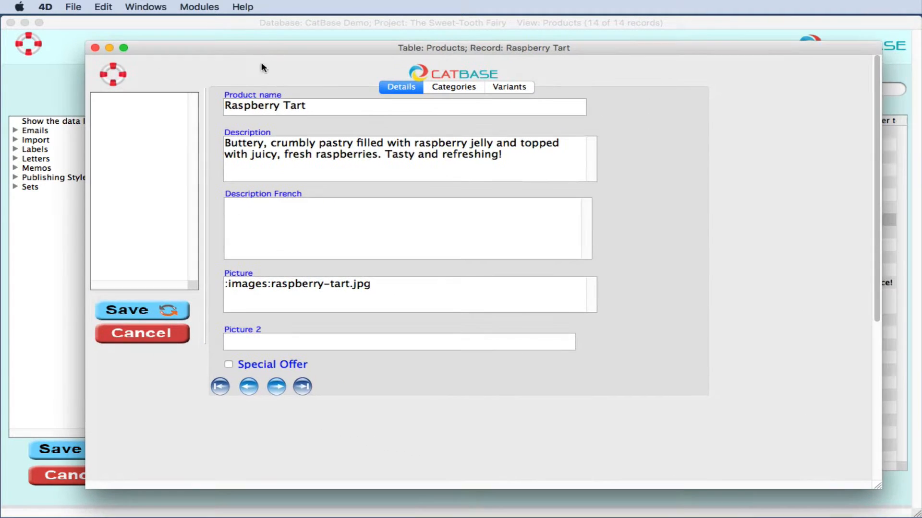
pyautogui.click(393, 288)
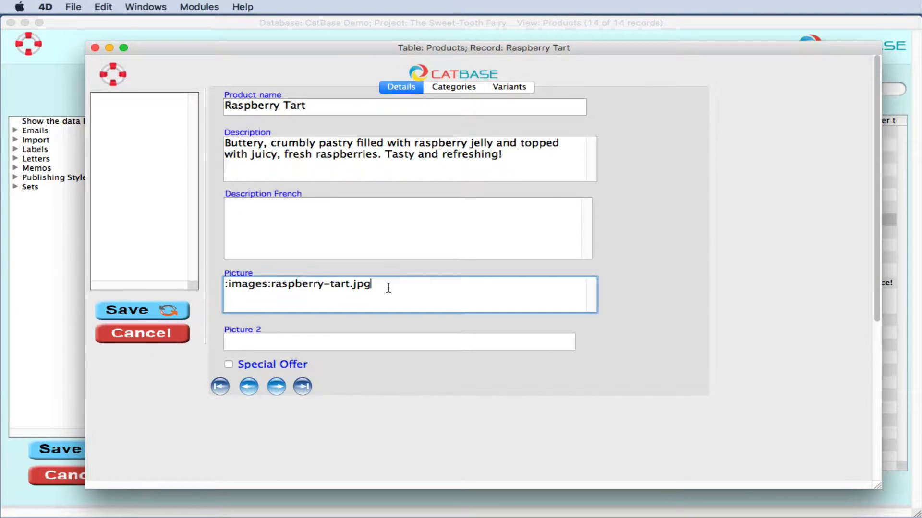
pyautogui.rightClick(386, 284)
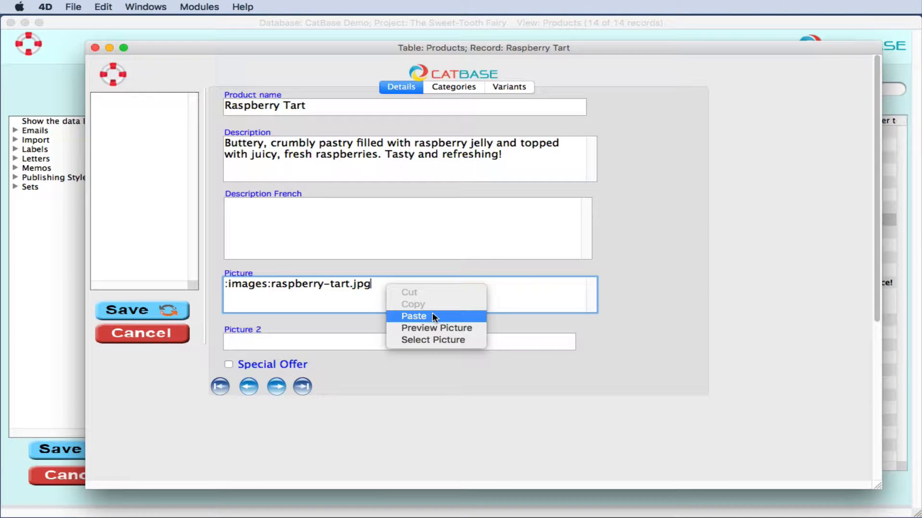
pyautogui.click(435, 328)
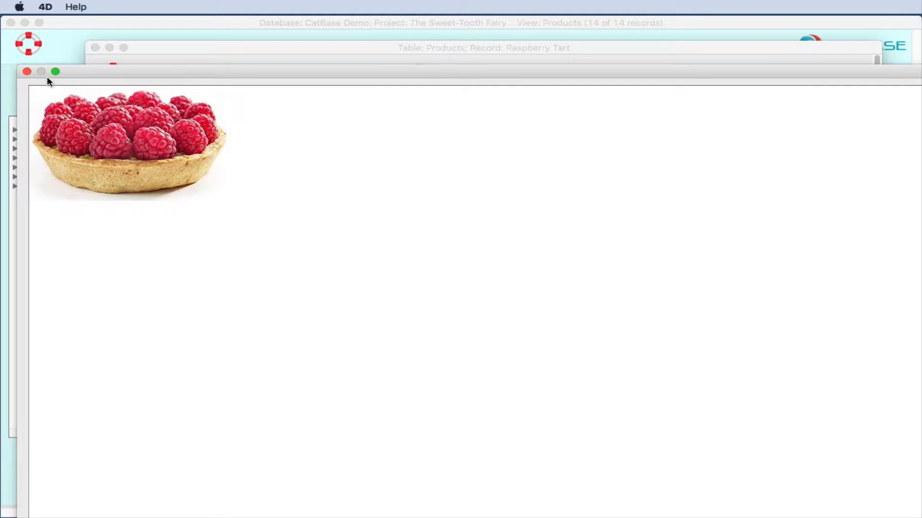
pyautogui.click(28, 71)
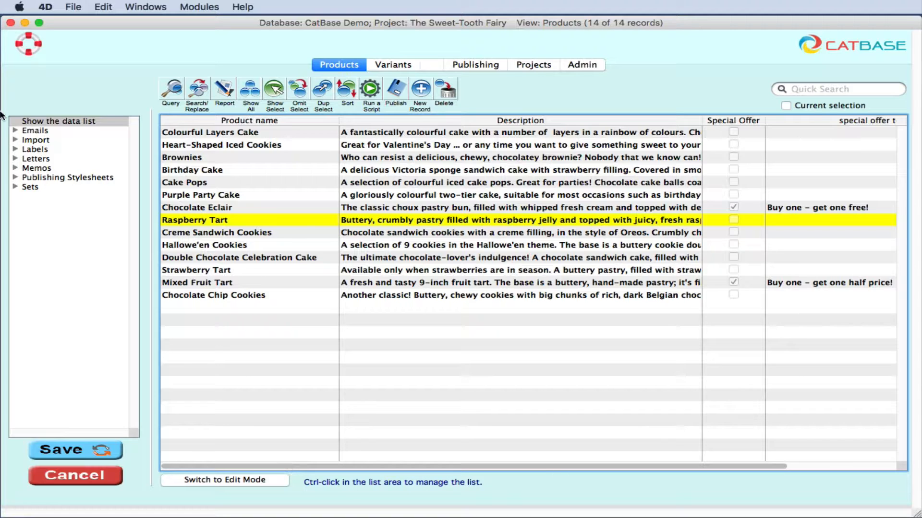
# Open the Catalog for InDesign publishing stylesheet and expand its Product pictures paragraph
pyautogui.click(15, 178)
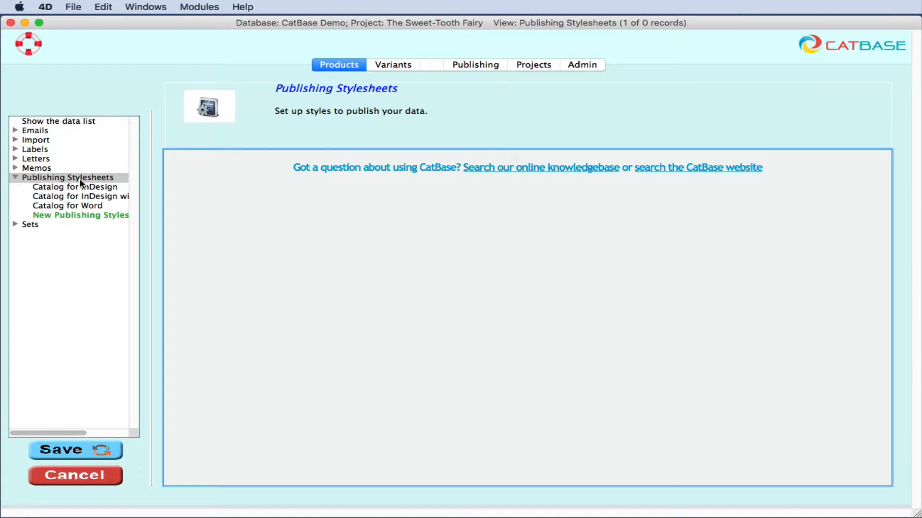
pyautogui.click(101, 187)
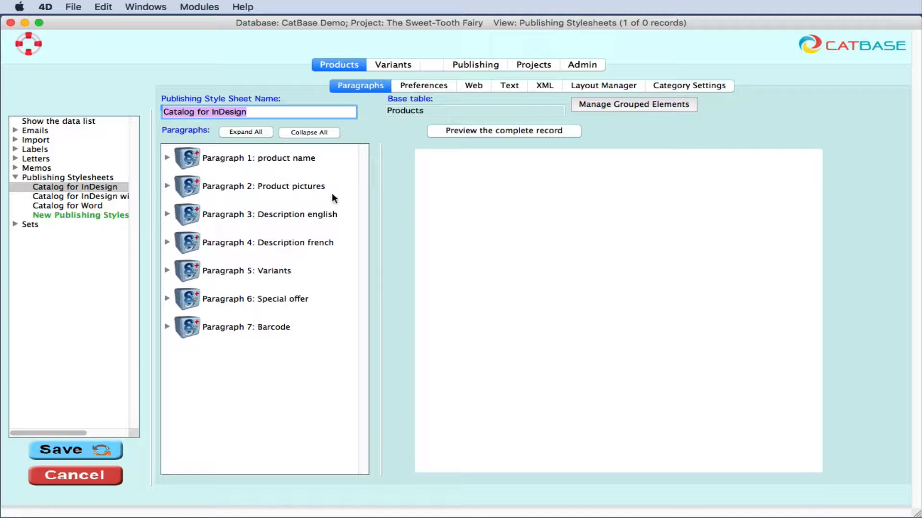
pyautogui.click(167, 186)
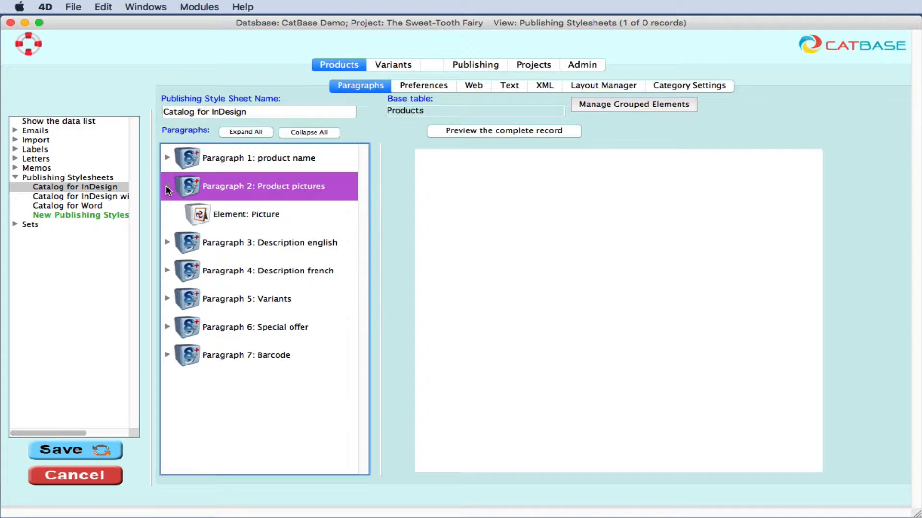
# Inspect the InDesign picture setup of the Picture element in the Product pictures paragraph, and leave the setup without changes
pyautogui.doubleClick(260, 211)
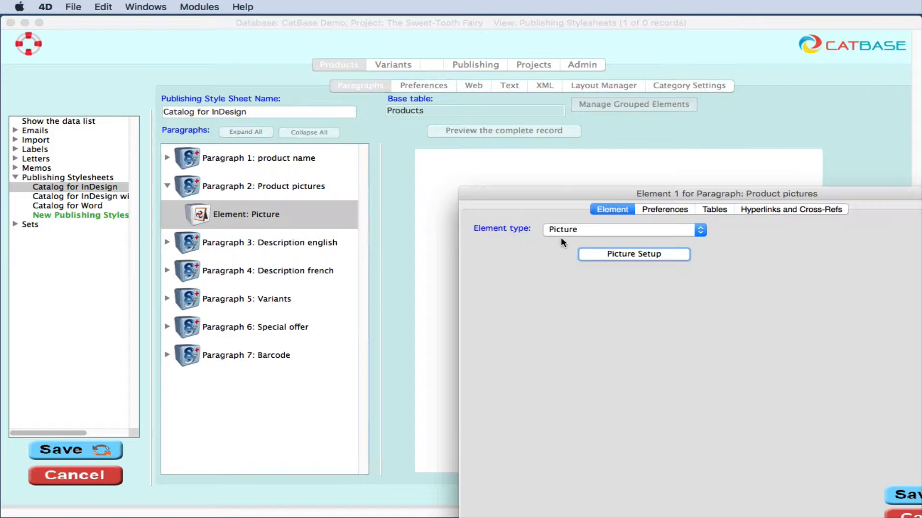
pyautogui.click(639, 254)
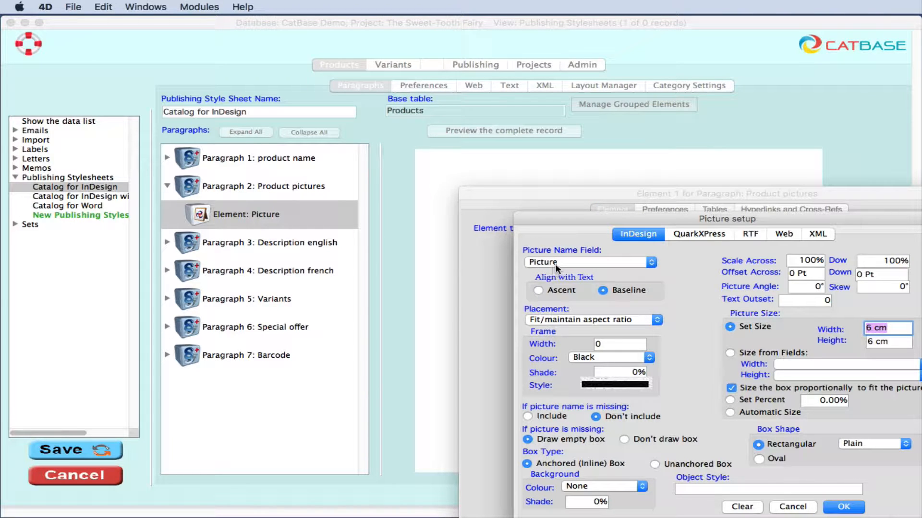
pyautogui.click(799, 506)
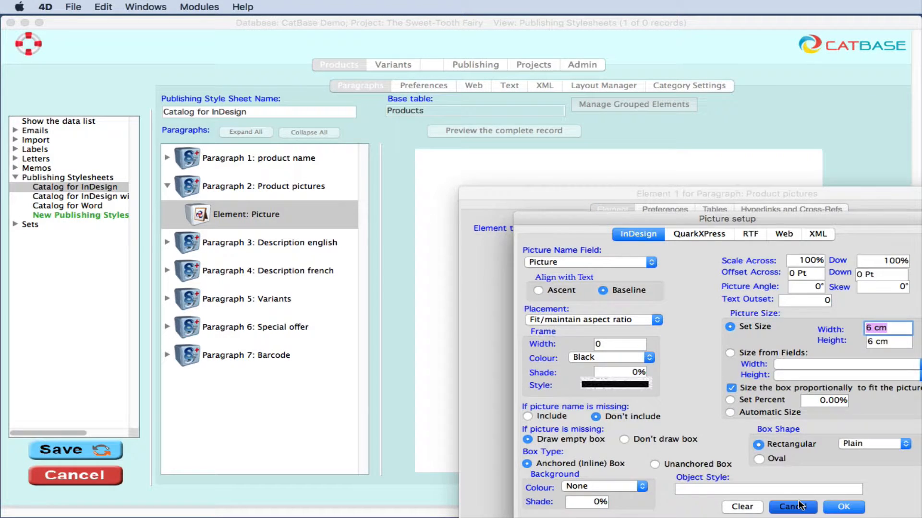
# Add a second element of type Picture to the Product pictures paragraph
pyautogui.click(275, 247)
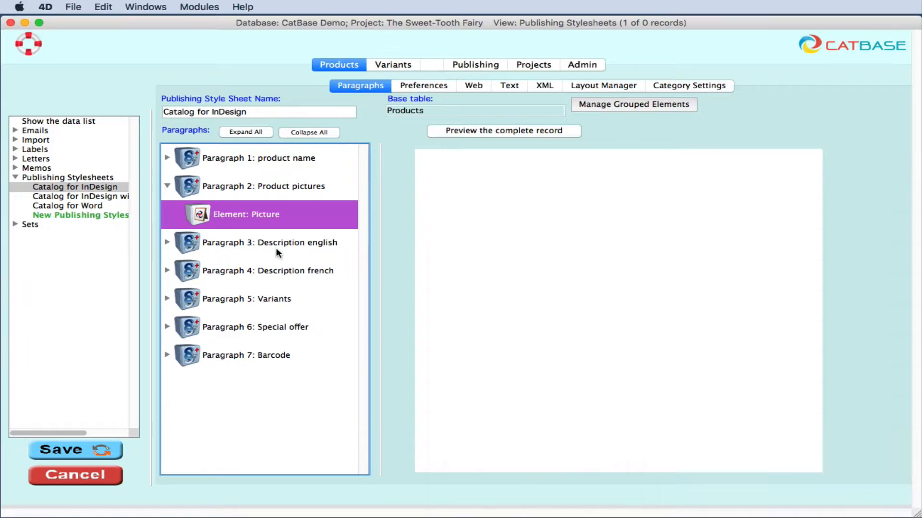
pyautogui.keyDown('ctrl'); pyautogui.click(205, 212); pyautogui.keyUp('ctrl')
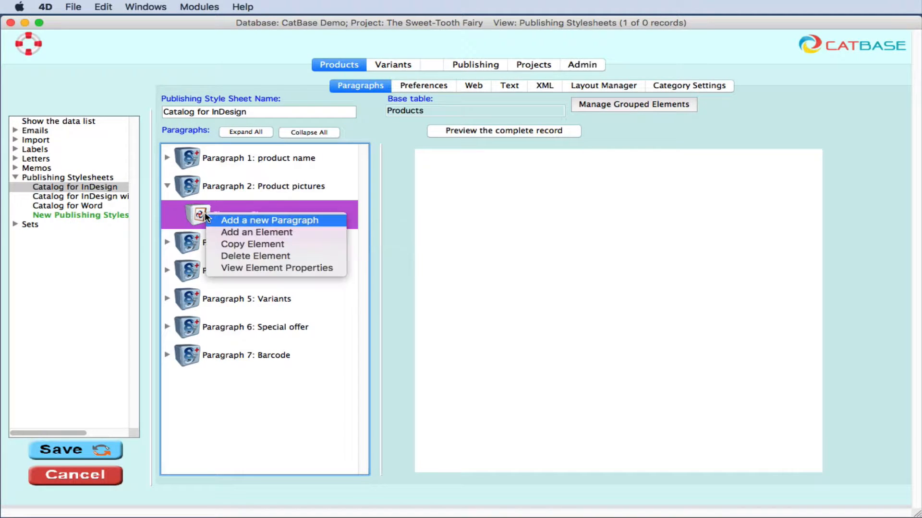
pyautogui.click(236, 232)
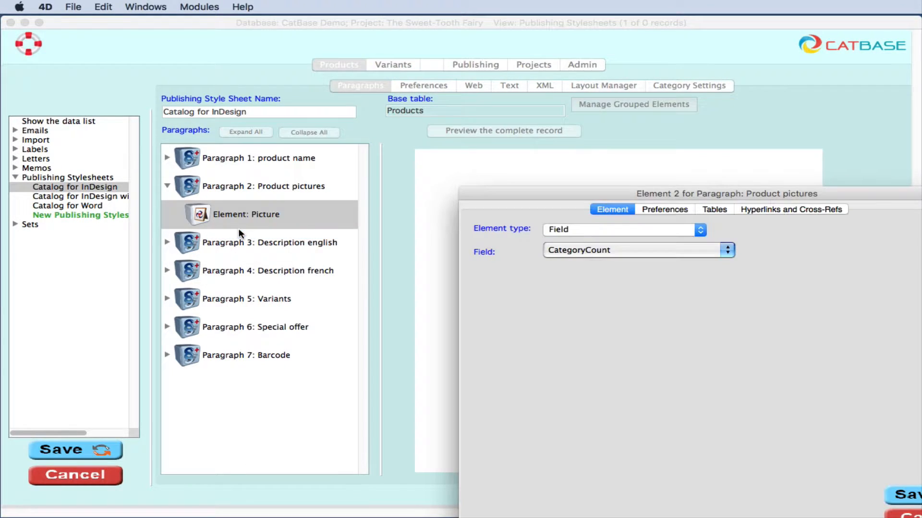
pyautogui.click(698, 230)
pyautogui.click(594, 241)
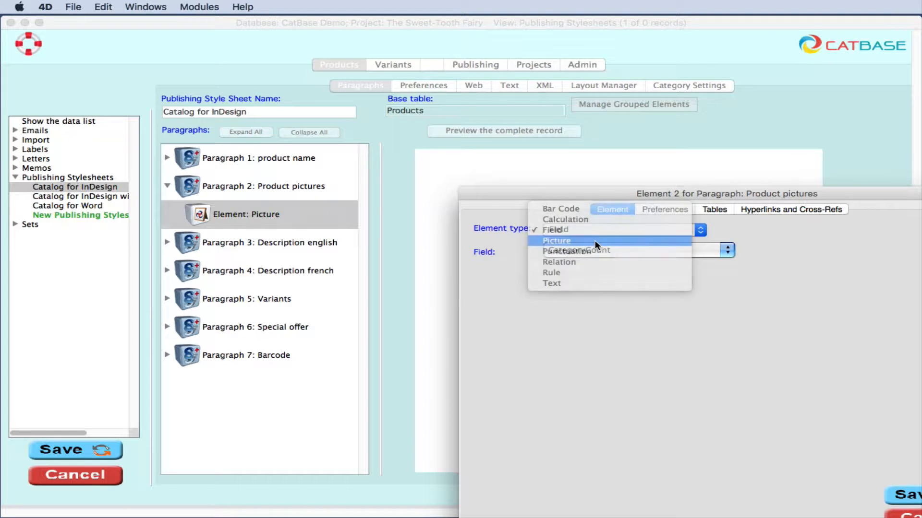
# In the new element's InDesign picture setup, use Picture 2 as the picture name field and an anchored (inline) box
pyautogui.click(615, 252)
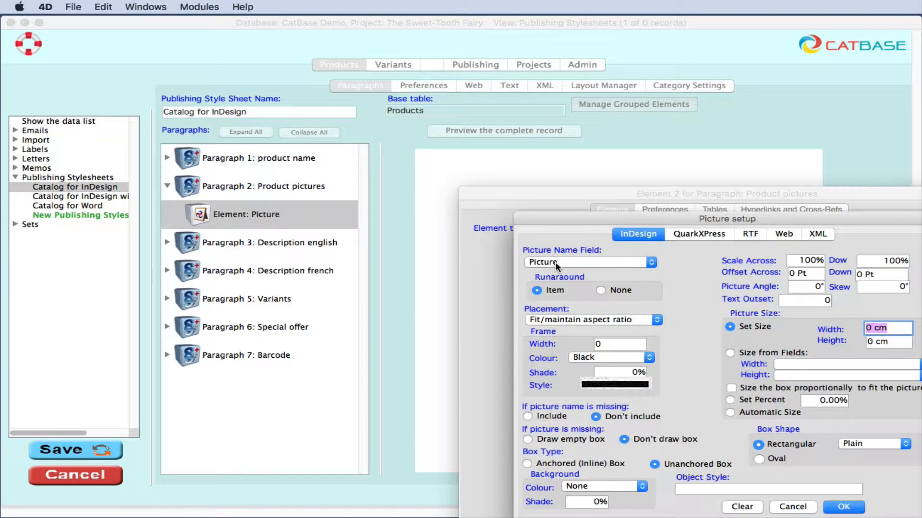
pyautogui.click(640, 259)
pyautogui.click(582, 274)
pyautogui.click(532, 462)
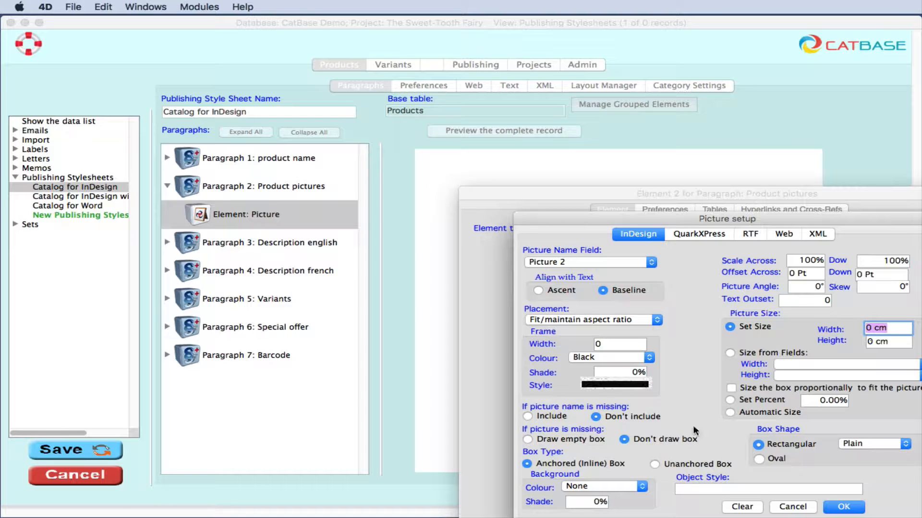
# Set the picture size to 6 cm wide and 6 cm high, with the box sized proportionally to fit the picture
pyautogui.moveTo(673, 213); pyautogui.dragTo(636, 195)
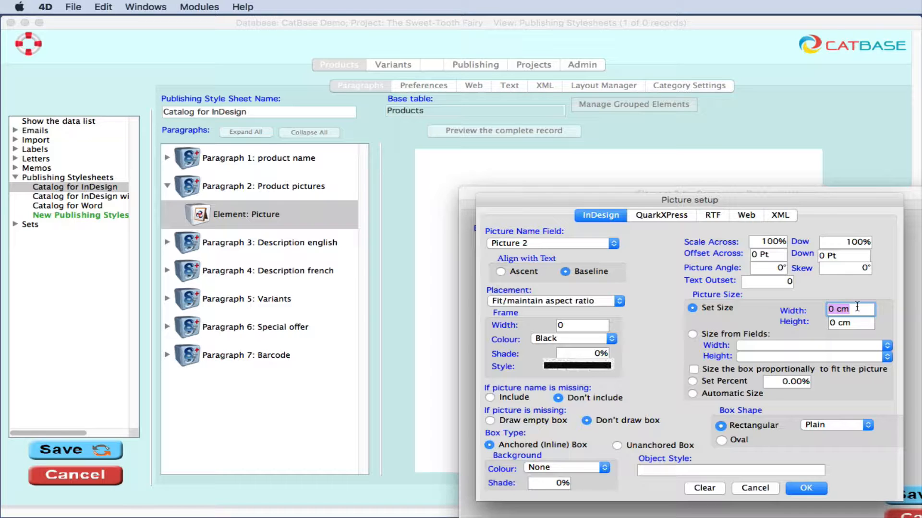
pyautogui.write('6')
pyautogui.press('Tab')
pyautogui.write('6')
pyautogui.press('Tab')
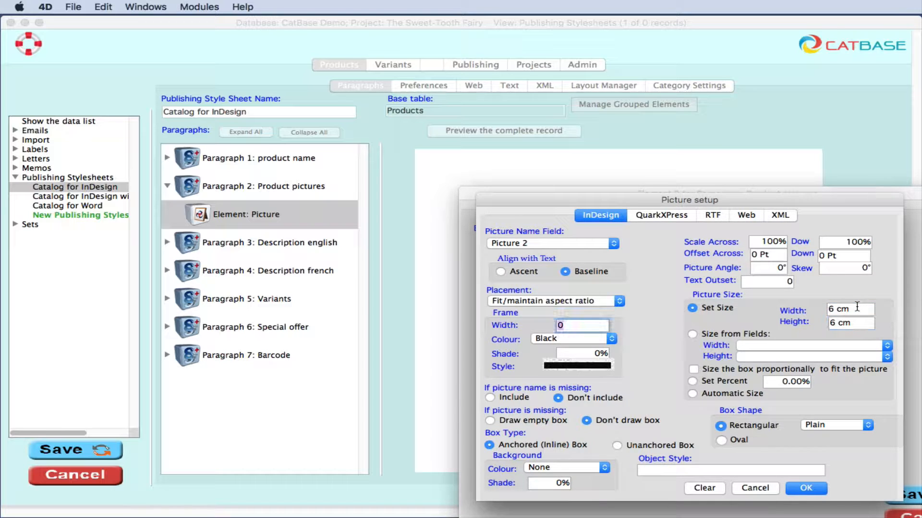
pyautogui.click(690, 367)
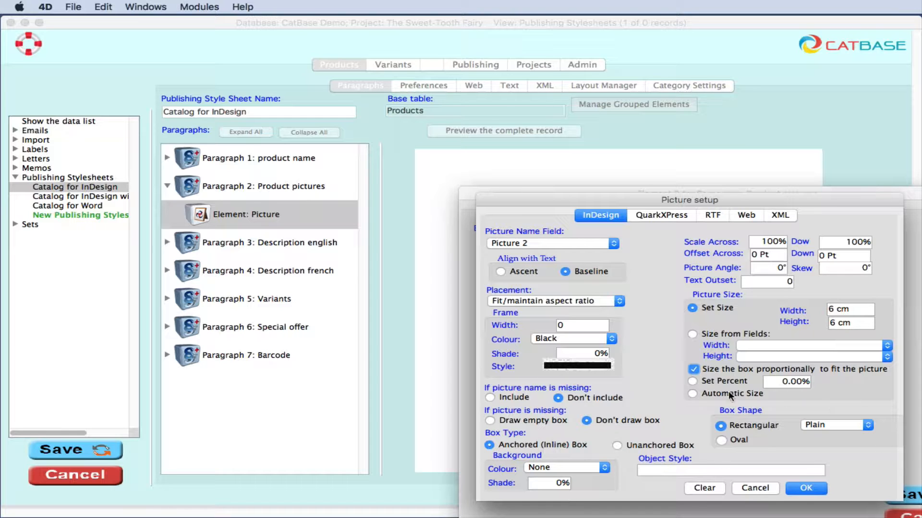
# Try sizing the picture at 50 percent and with automatic size, and return to the Set Size option
pyautogui.click(689, 380)
pyautogui.click(797, 383)
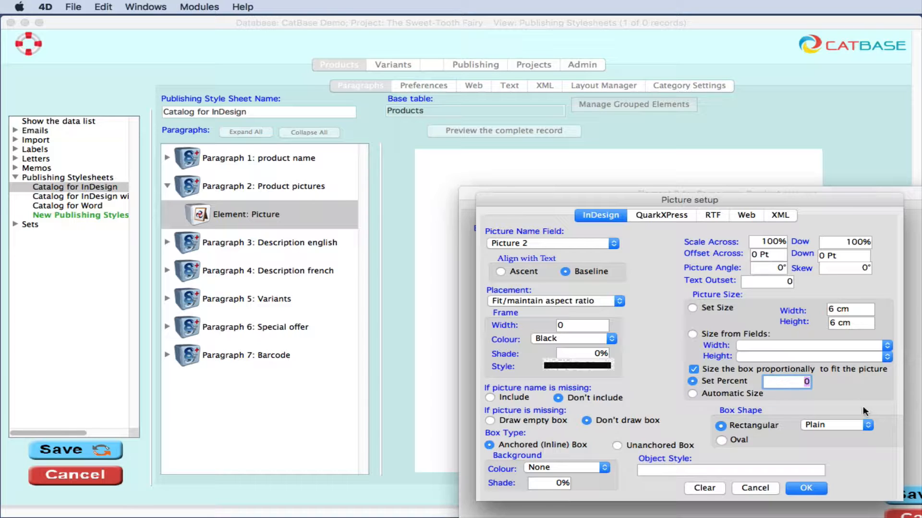
pyautogui.write('50')
pyautogui.press('Tab')
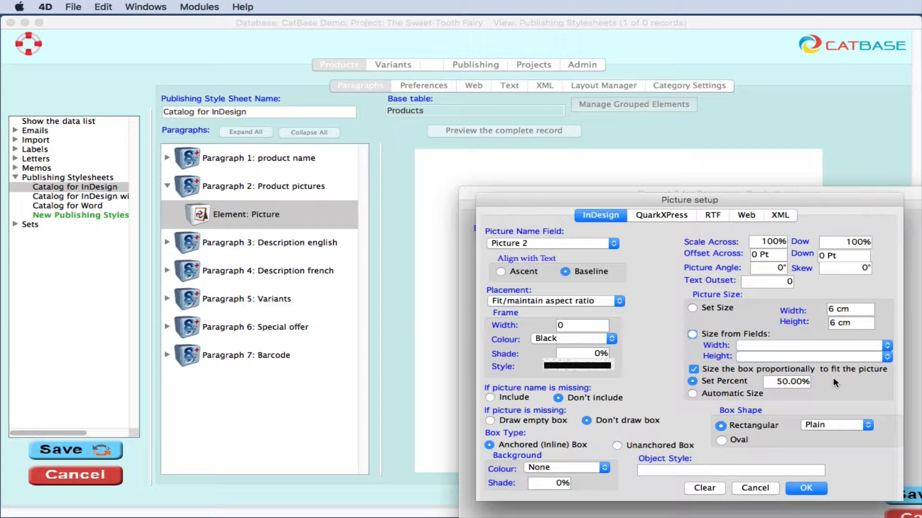
pyautogui.click(688, 392)
pyautogui.click(693, 307)
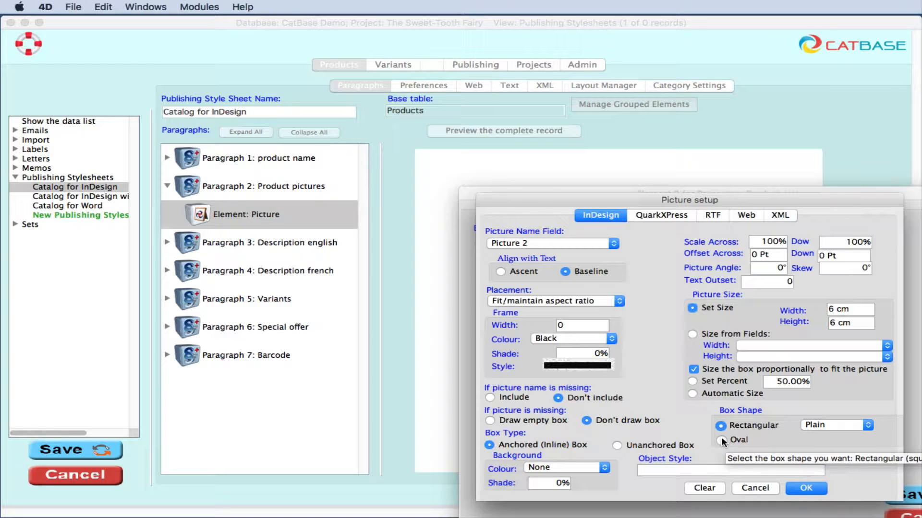
# Assign the object style Pictures to the picture, accept the picture setup and save the element
pyautogui.click(656, 468)
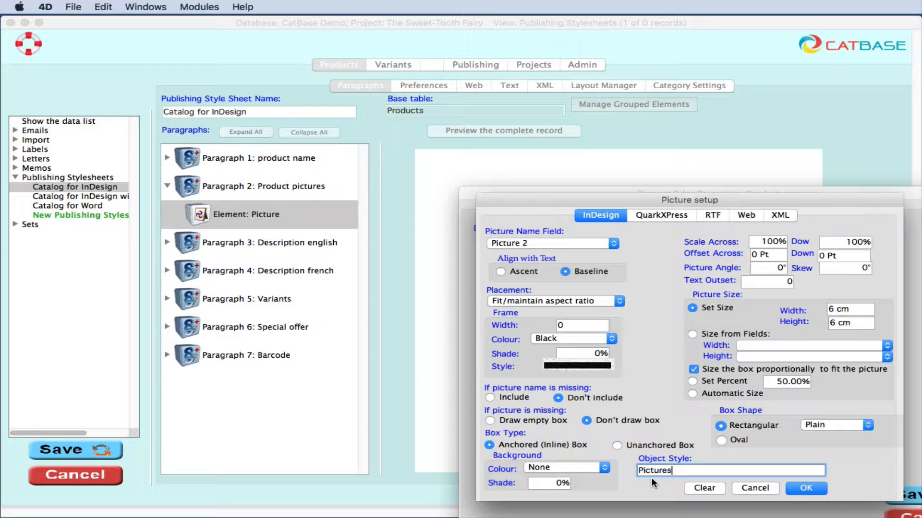
pyautogui.click(801, 489)
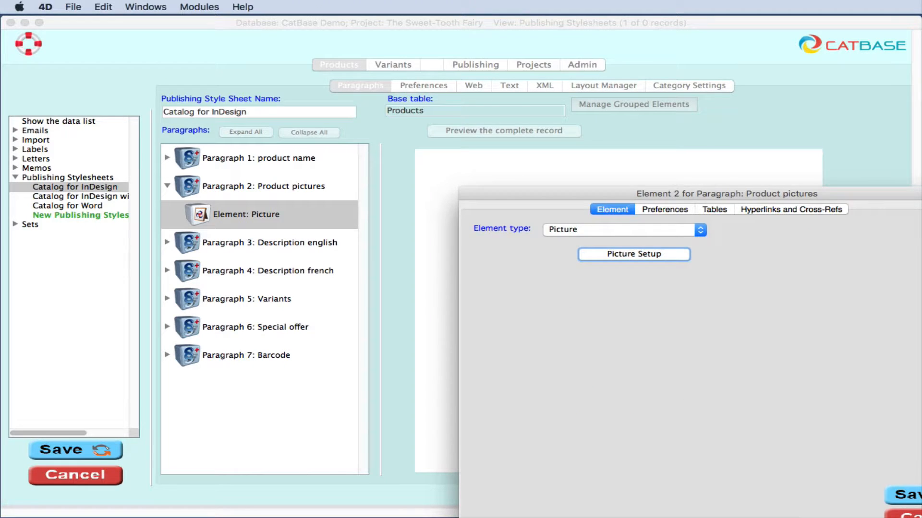
pyautogui.click(905, 494)
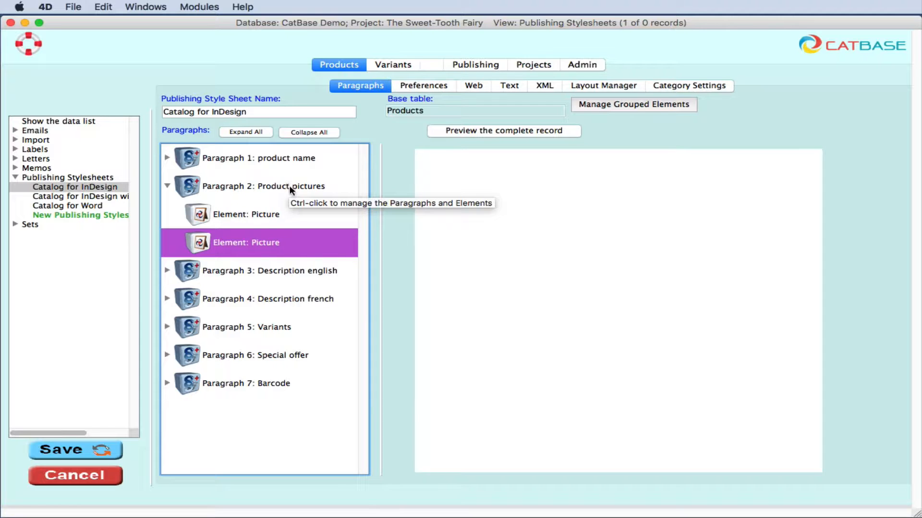
# Review the InDesign picture setup of the second and the first Picture element in the Product pictures paragraph
pyautogui.click(283, 211)
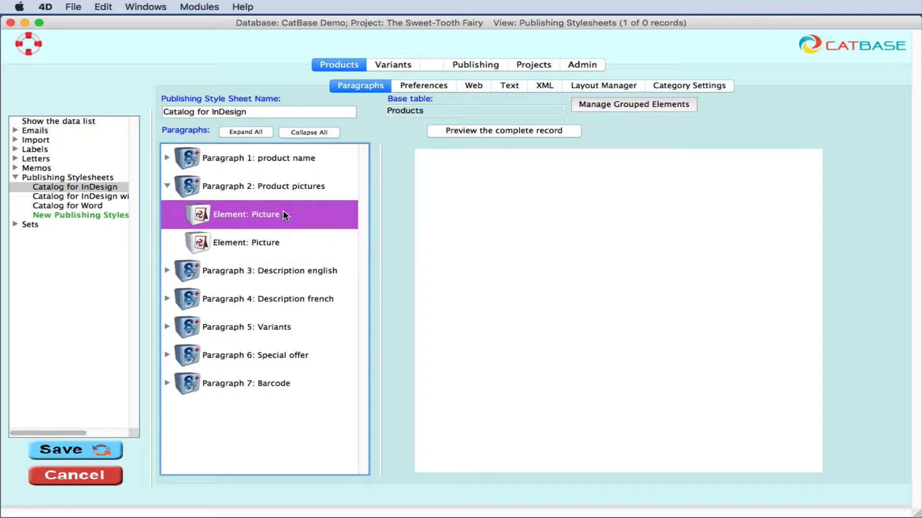
pyautogui.click(288, 245)
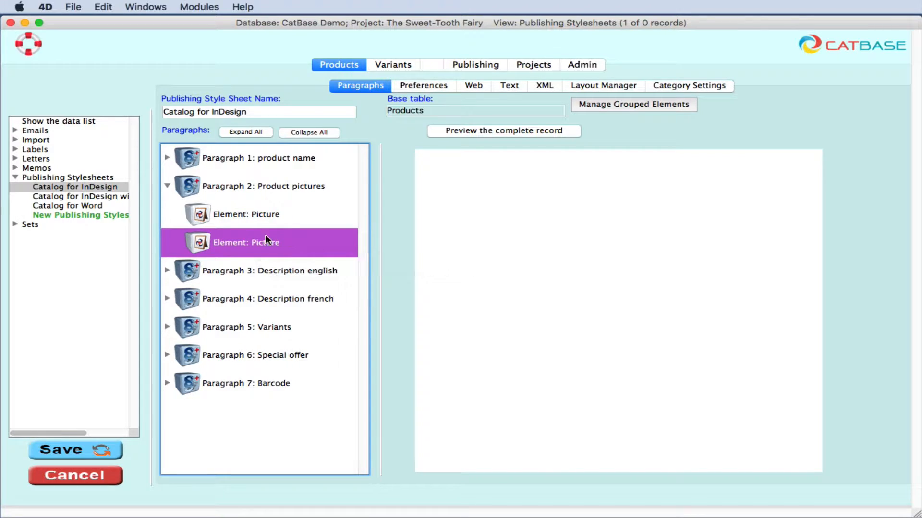
pyautogui.doubleClick(268, 242)
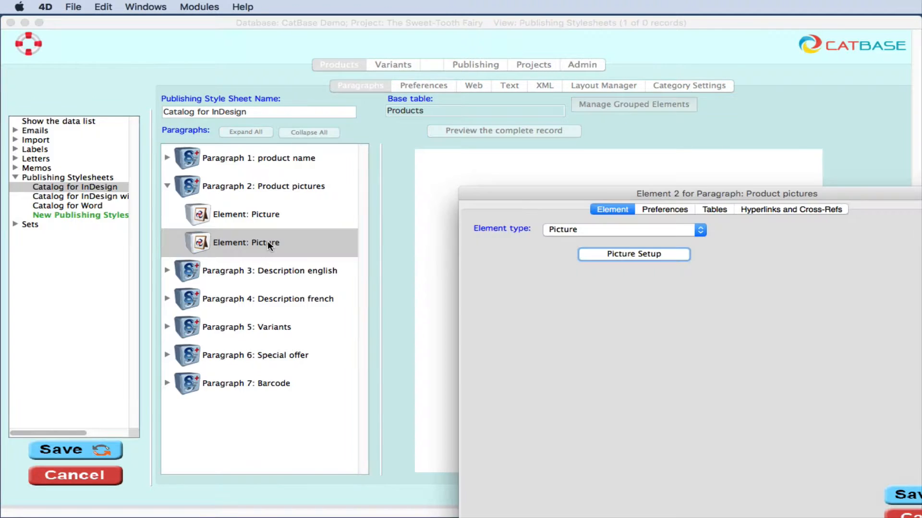
pyautogui.click(613, 255)
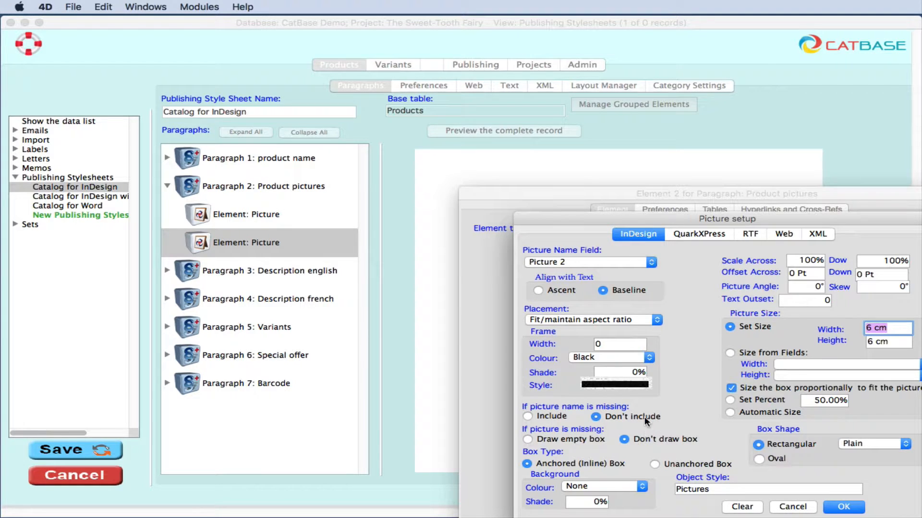
pyautogui.click(844, 507)
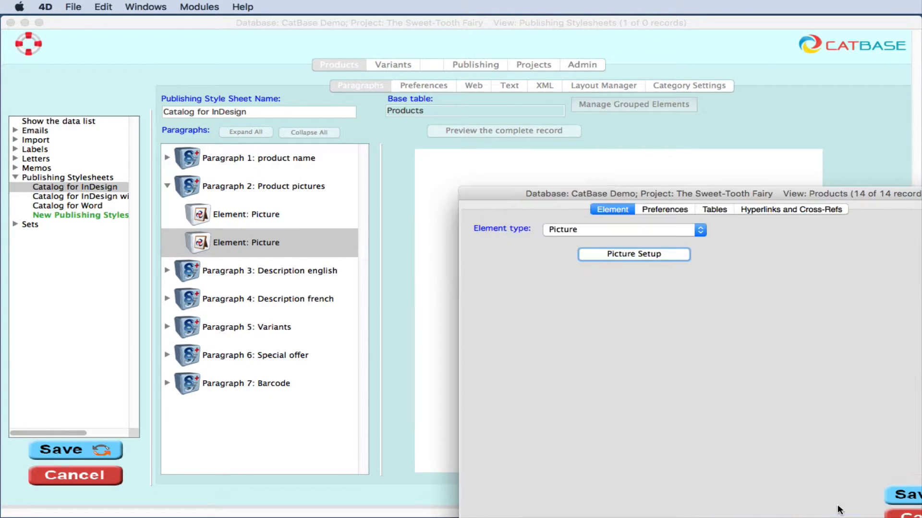
pyautogui.click(898, 506)
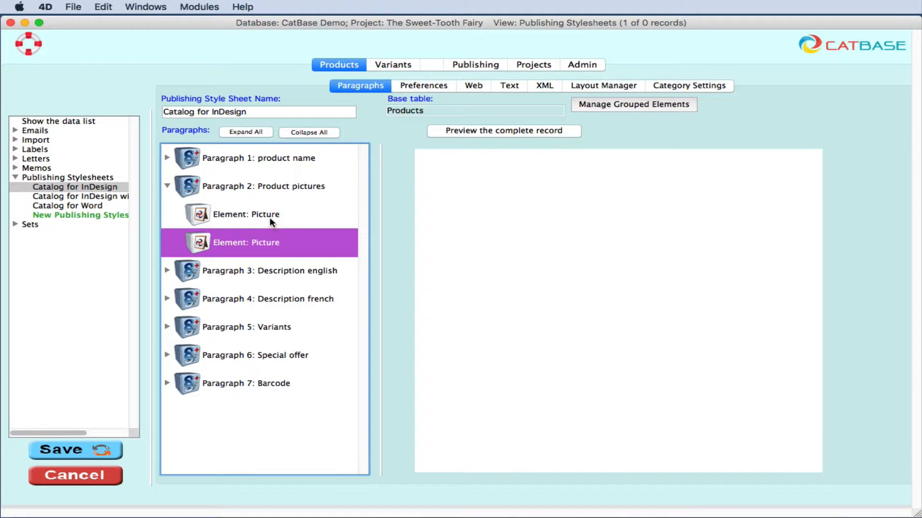
pyautogui.doubleClick(256, 215)
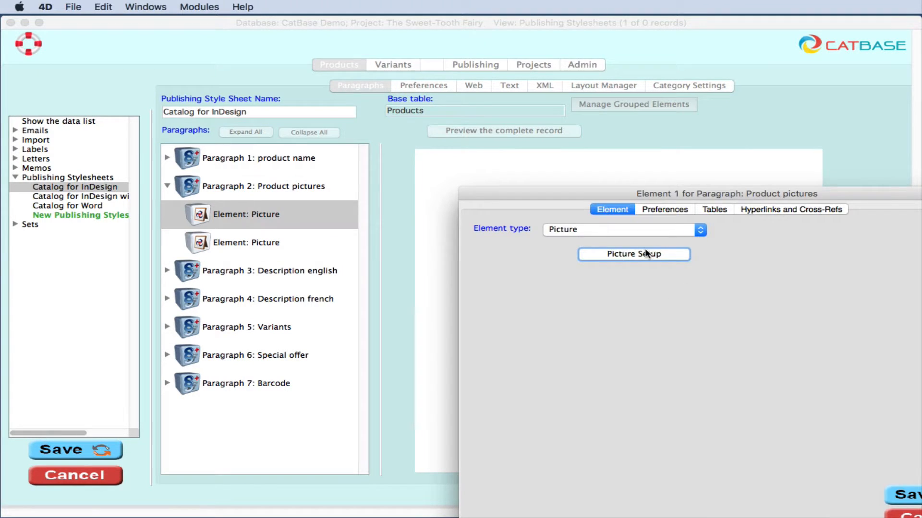
pyautogui.click(645, 252)
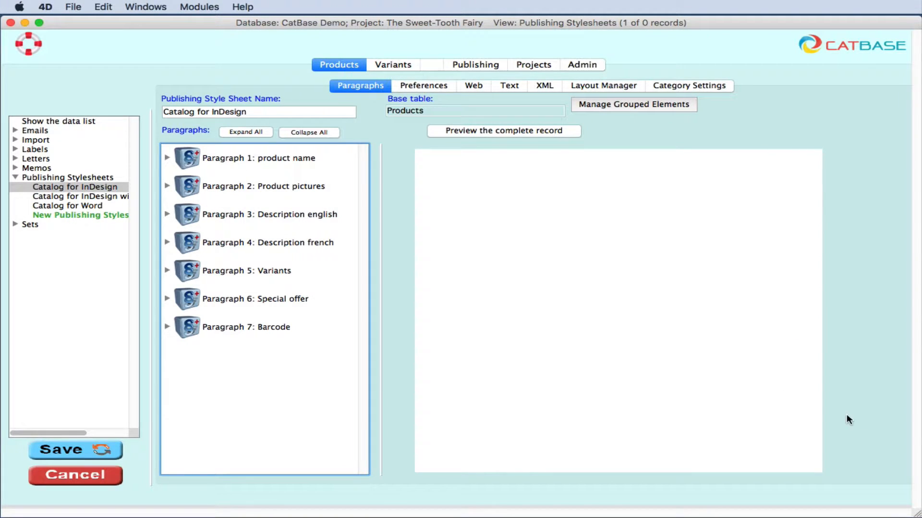
# In the stylesheet's image preferences, set the default image folder to the images folder inside Prospects/demo
pyautogui.click(424, 86)
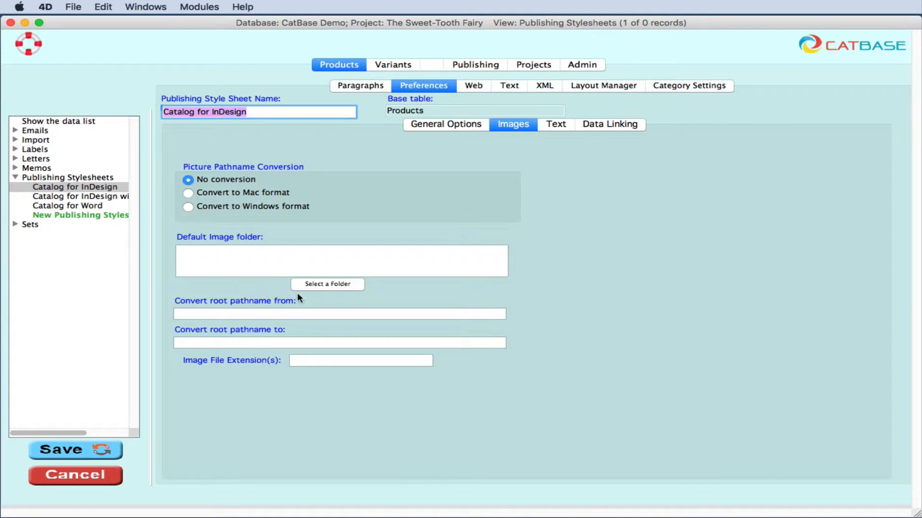
pyautogui.click(338, 285)
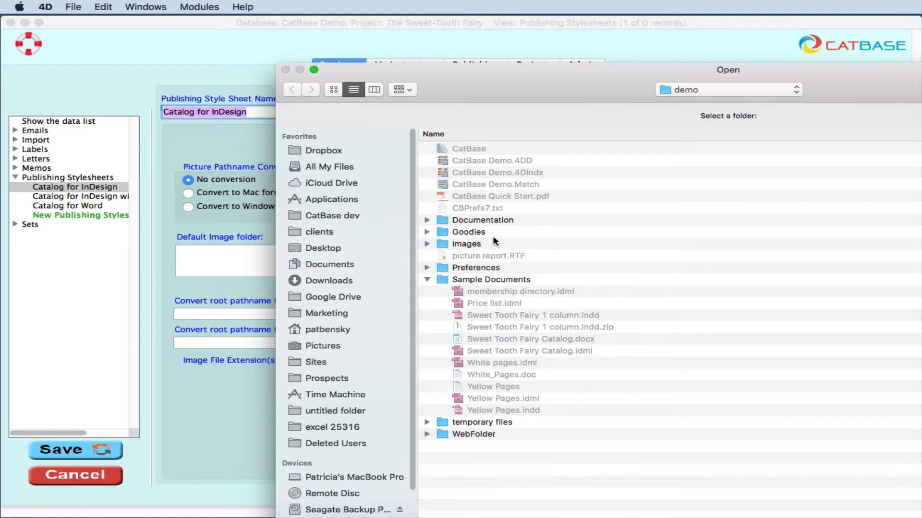
pyautogui.click(441, 243)
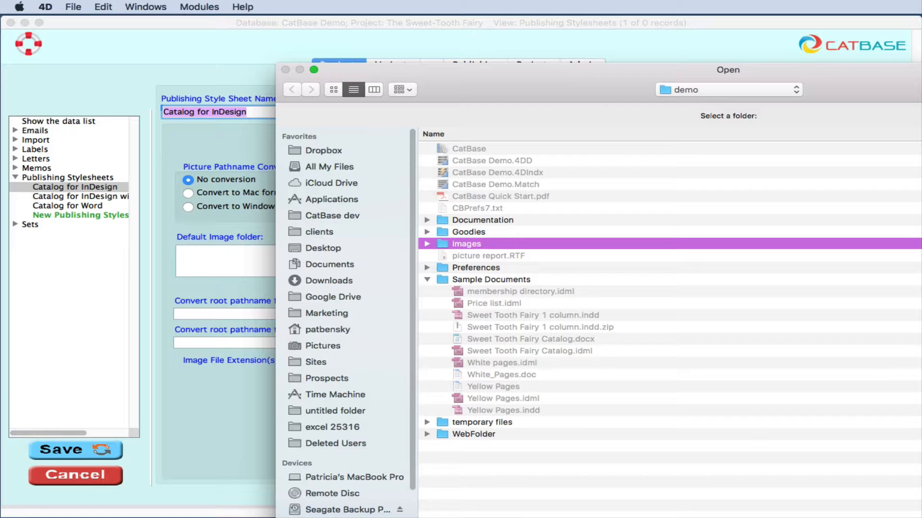
pyautogui.press('Return')
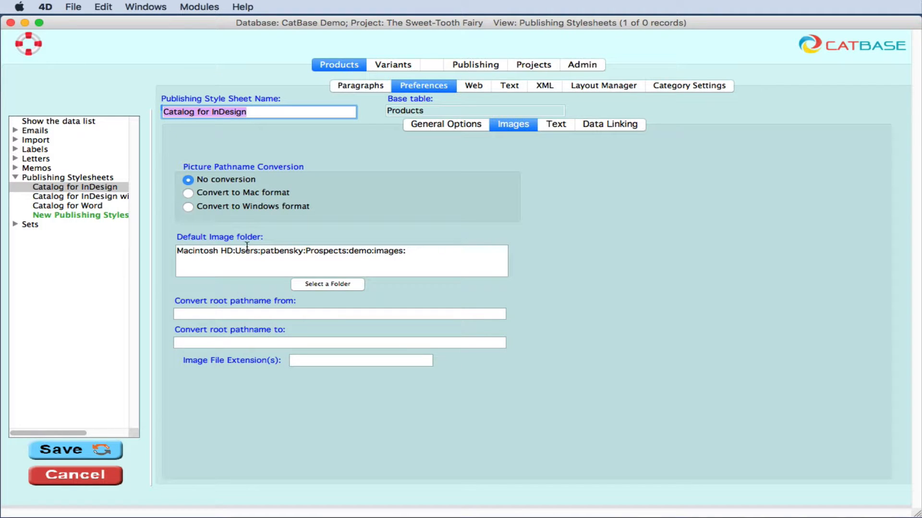
pyautogui.doubleClick(384, 250)
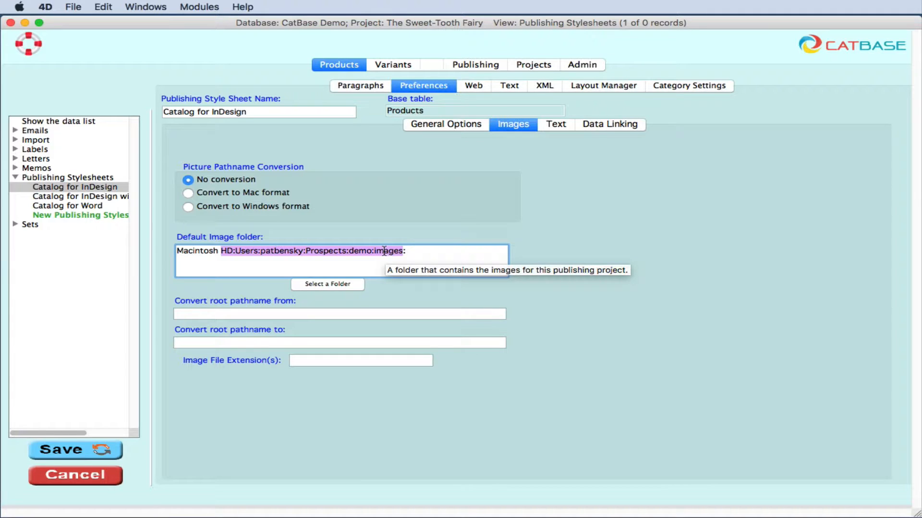
pyautogui.click(408, 251)
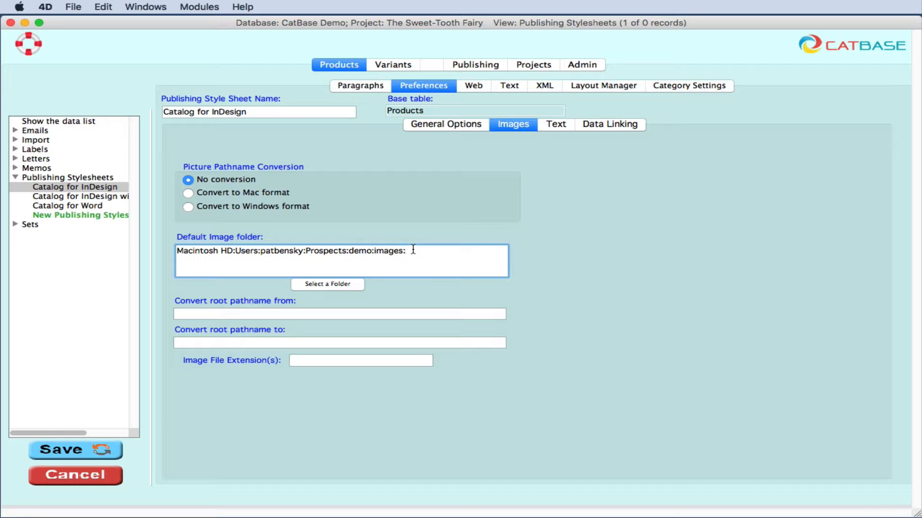
pyautogui.doubleClick(378, 251)
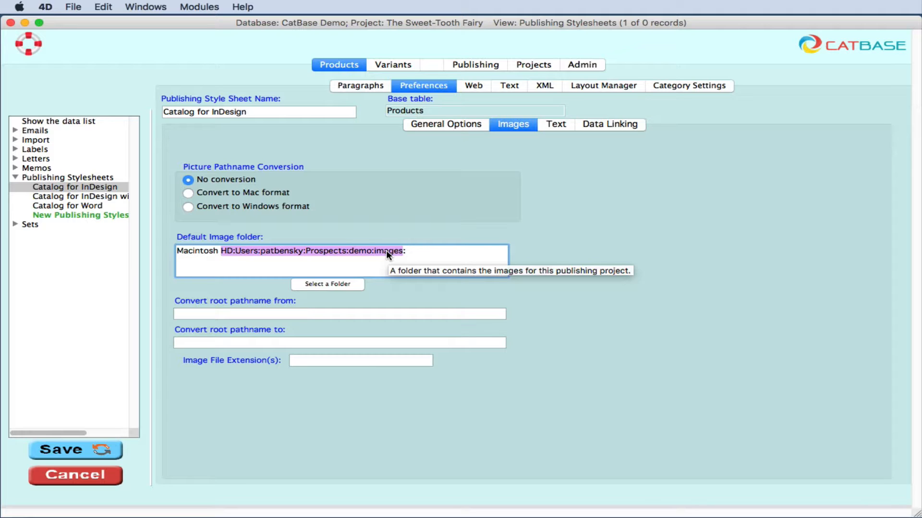
# Enter .jpg,.eps as the image file extensions for the stylesheet and check the default image folder path
pyautogui.click(318, 357)
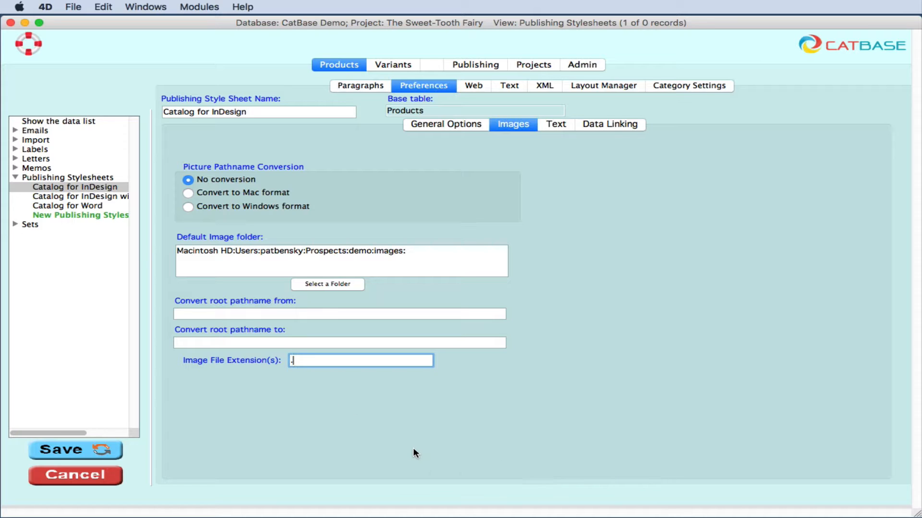
pyautogui.write('.jpg,')
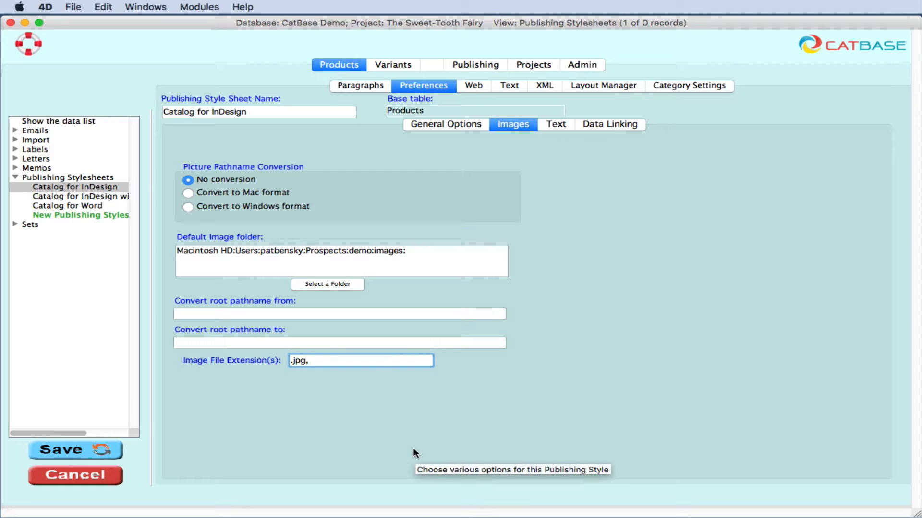
pyautogui.write('.eps')
pyautogui.doubleClick(386, 252)
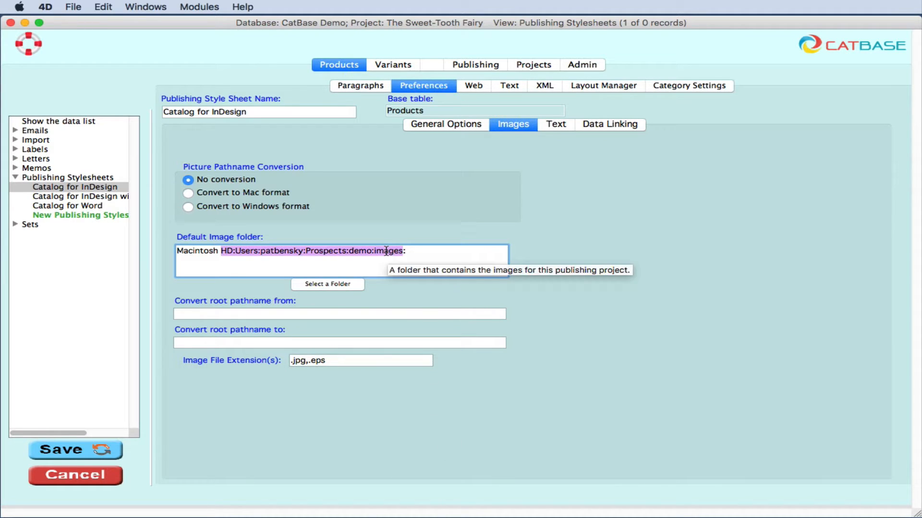
pyautogui.click(413, 251)
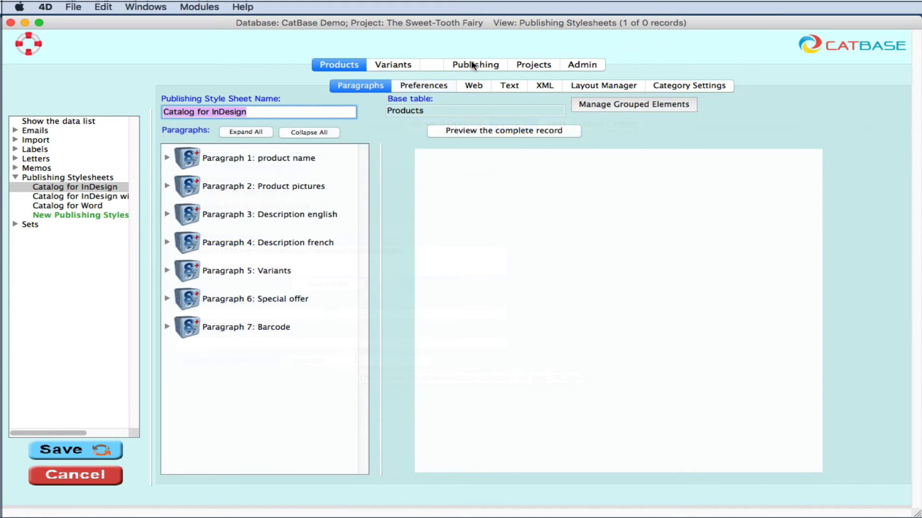
# Publish the publishing project Catalog - InDesign+Xtags and dismiss the completion message
pyautogui.click(472, 63)
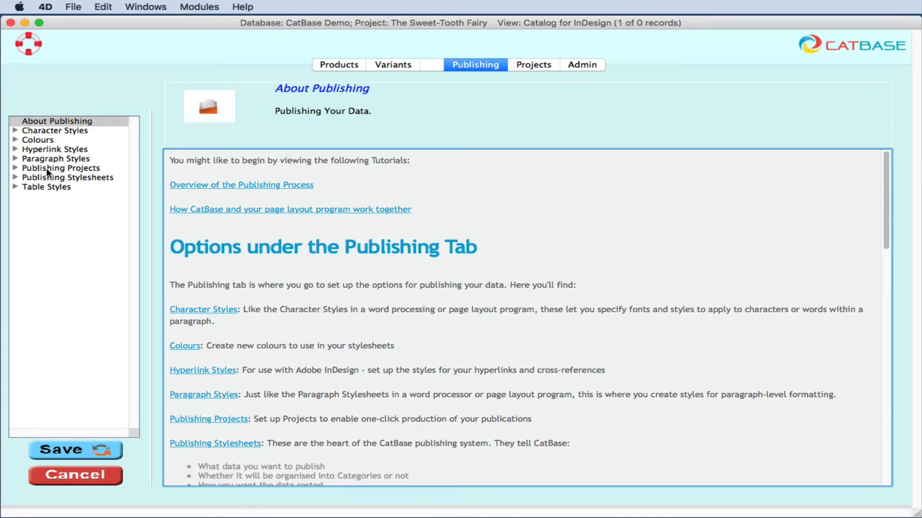
pyautogui.click(16, 168)
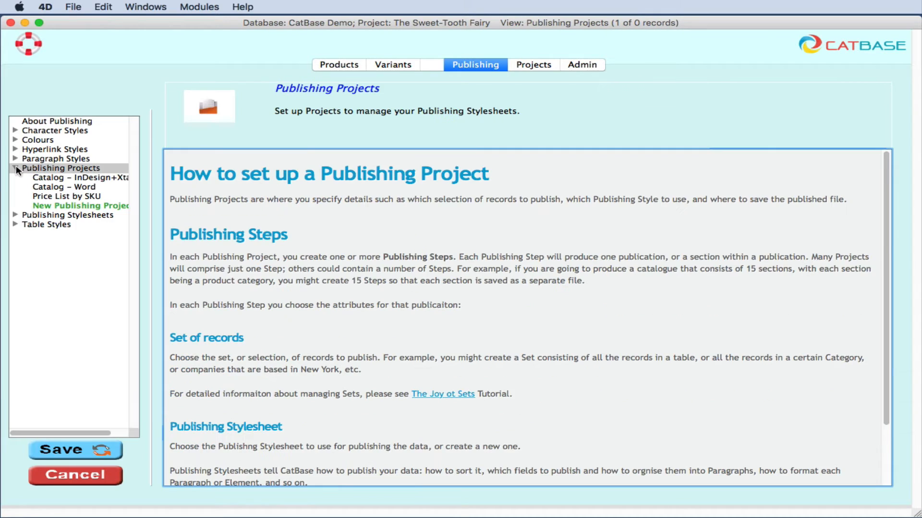
pyautogui.click(87, 177)
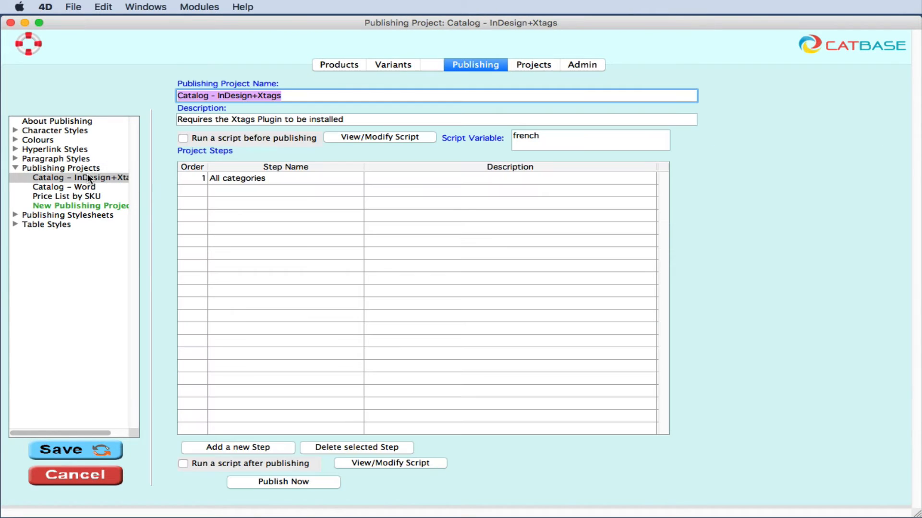
pyautogui.click(313, 478)
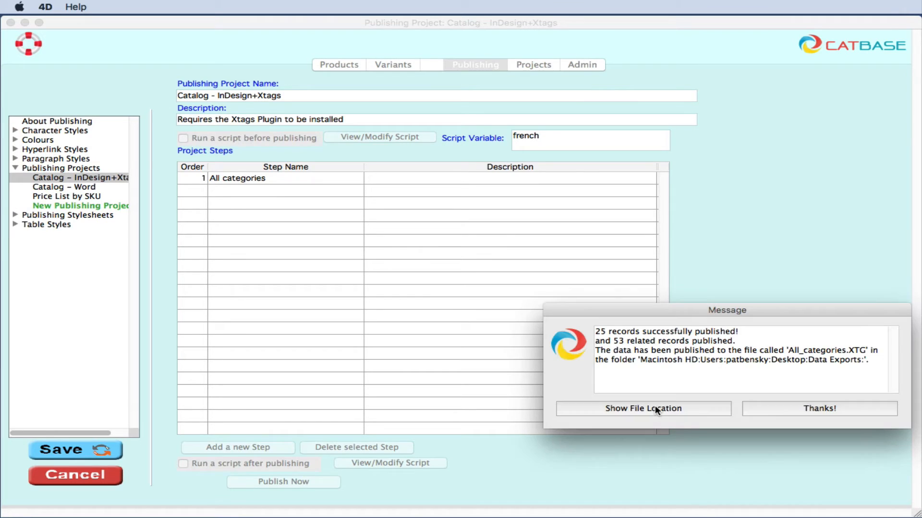
pyautogui.click(829, 411)
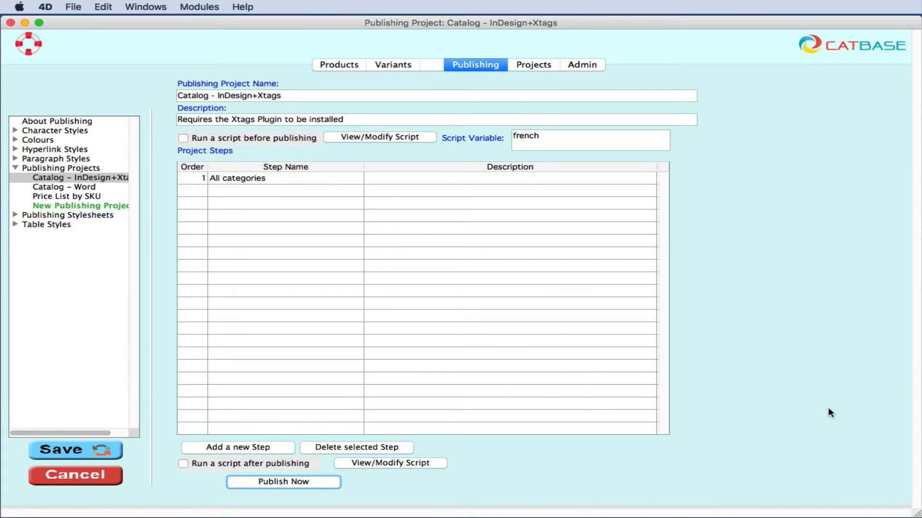
# Switch to InDesign and import All_categories.XTG from the Data Exports folder into the empty catalogue text frame with Xtags, including style sheets
pyautogui.press('super+Tab')
pyautogui.press('super+Tab')
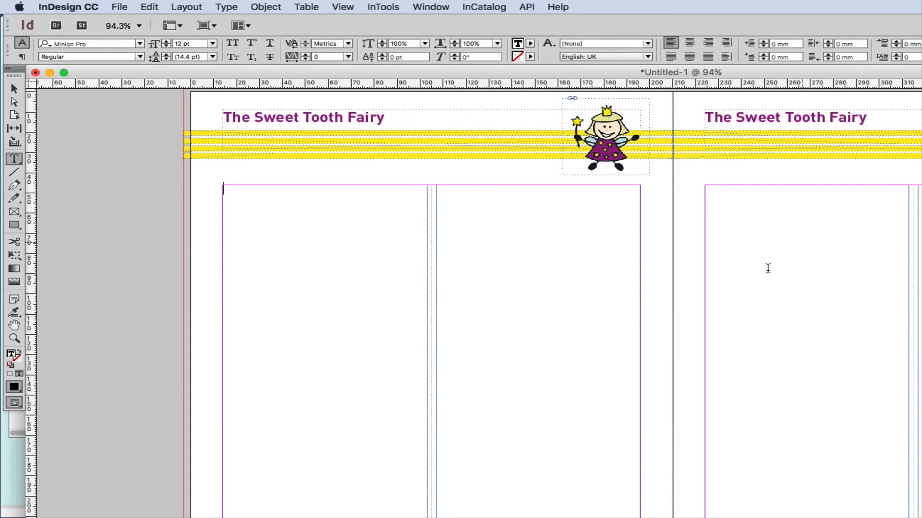
pyautogui.moveTo(543, 327); pyautogui.dragTo(438, 333)
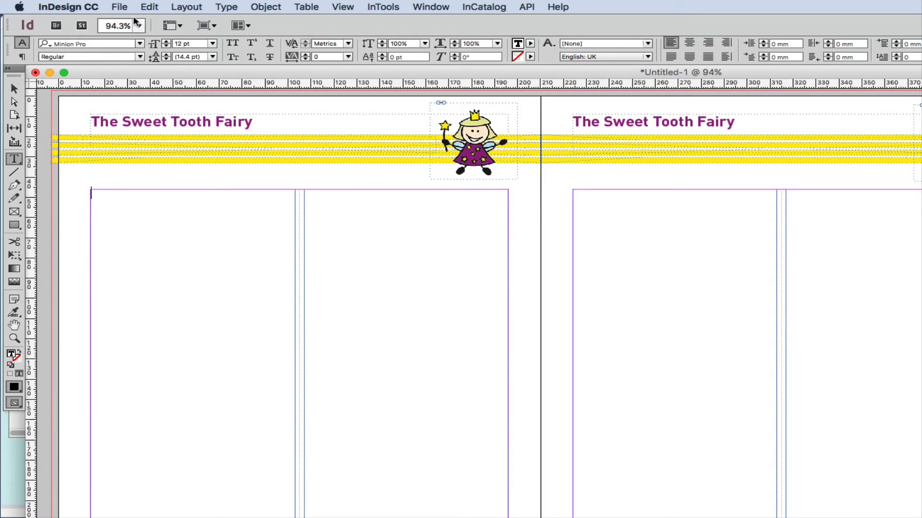
pyautogui.click(119, 6)
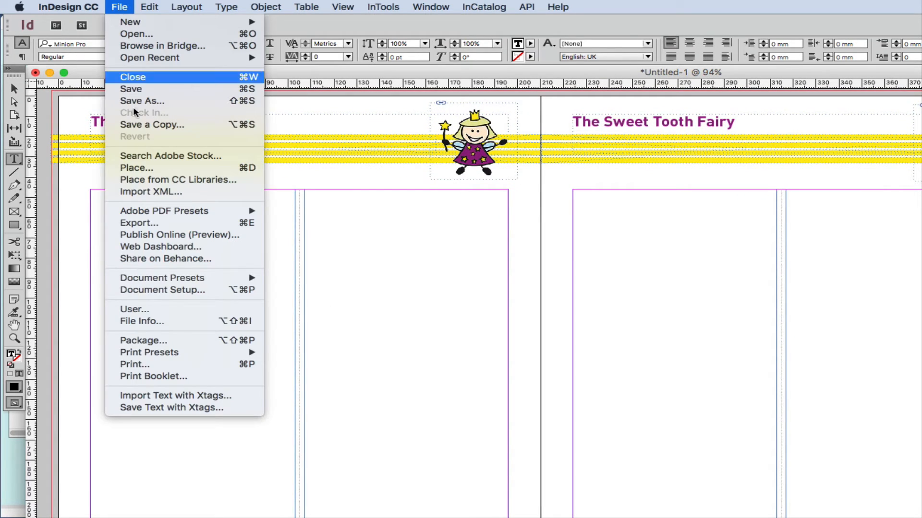
pyautogui.click(225, 396)
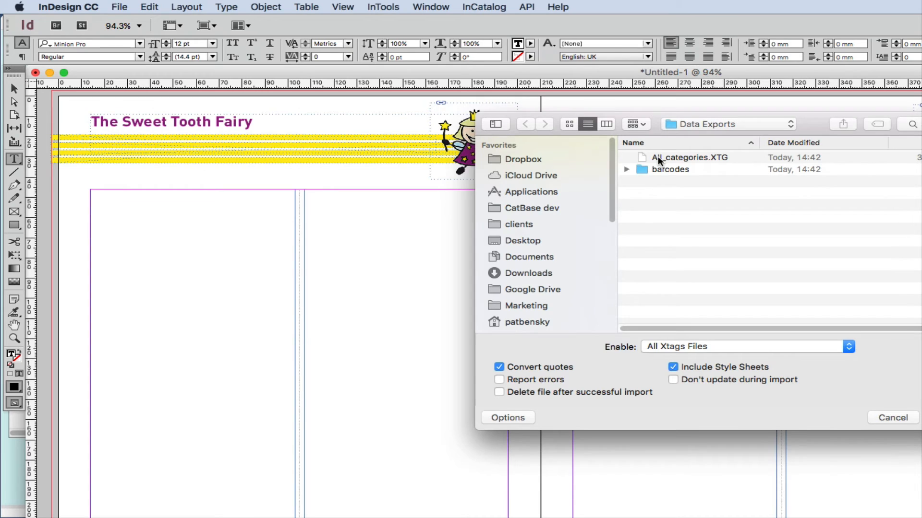
pyautogui.click(658, 157)
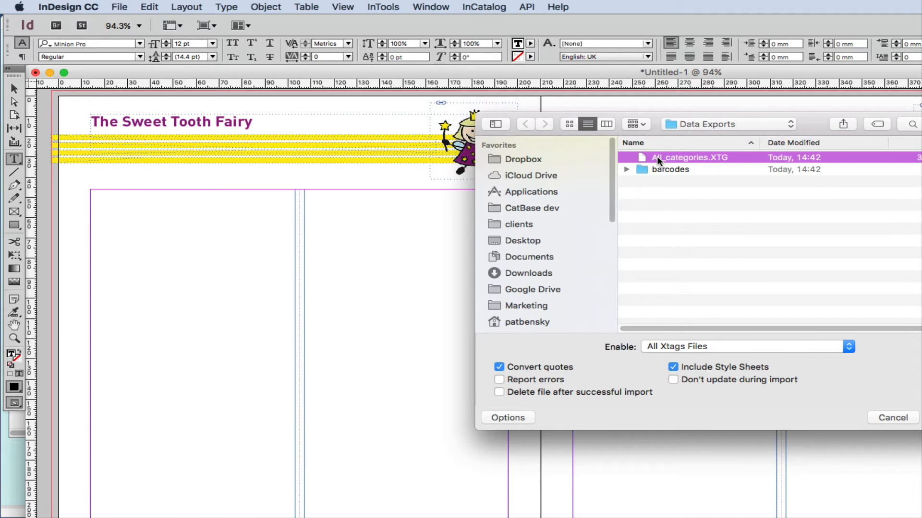
pyautogui.doubleClick(656, 157)
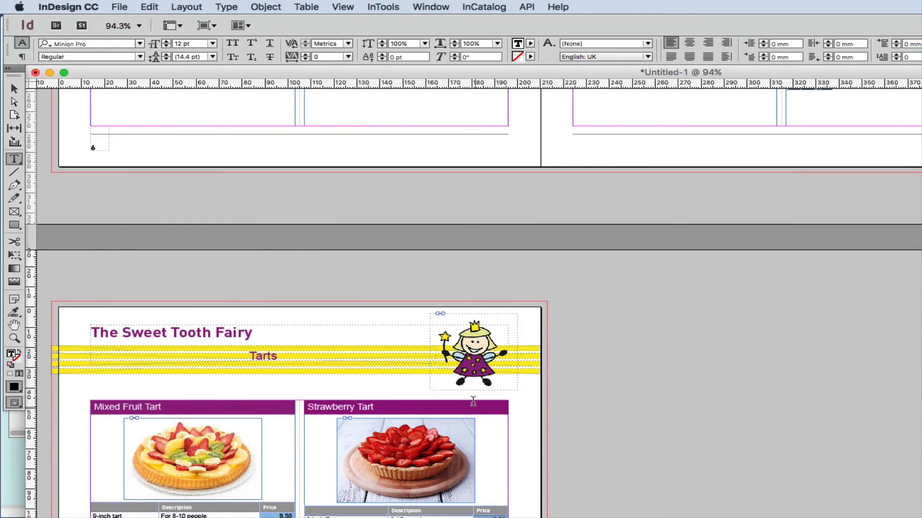
# Examine the imported catalogue pages back to the Chocolate page and check the two inline pictures under Chocolate Eclair
pyautogui.scroll(5, 473, 399)
pyautogui.scroll(10, 472, 400)
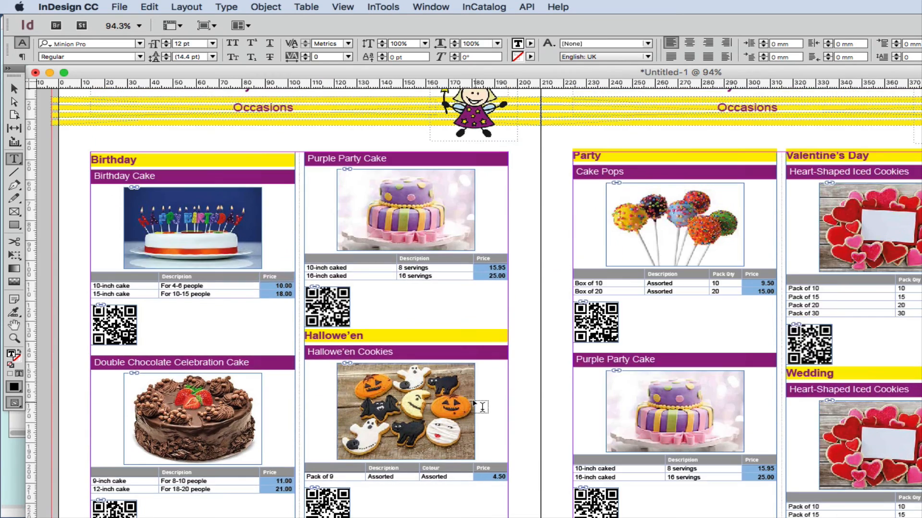
pyautogui.scroll(10, 473, 399)
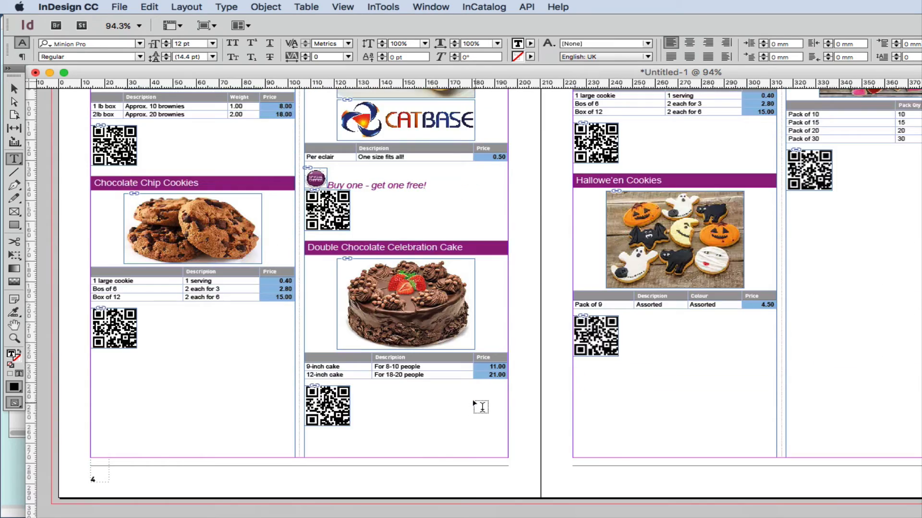
pyautogui.scroll(3, 474, 402)
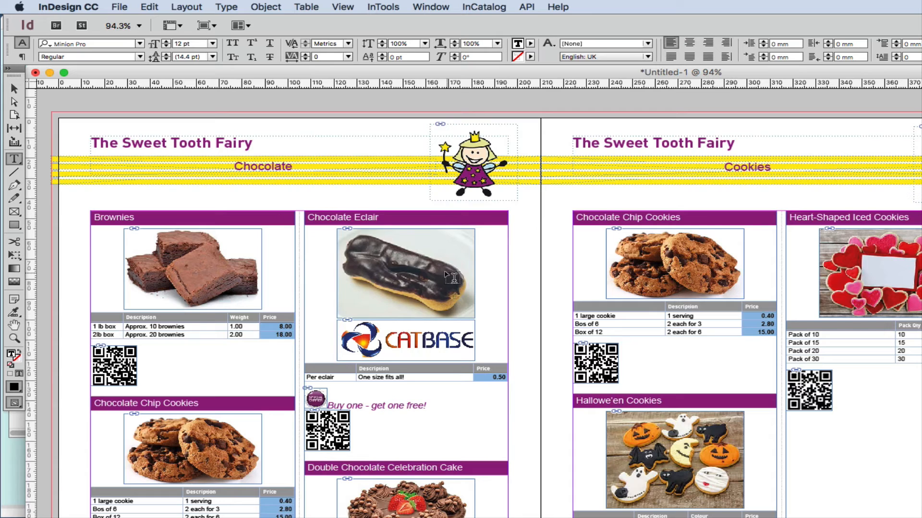
pyautogui.moveTo(486, 276); pyautogui.dragTo(397, 267)
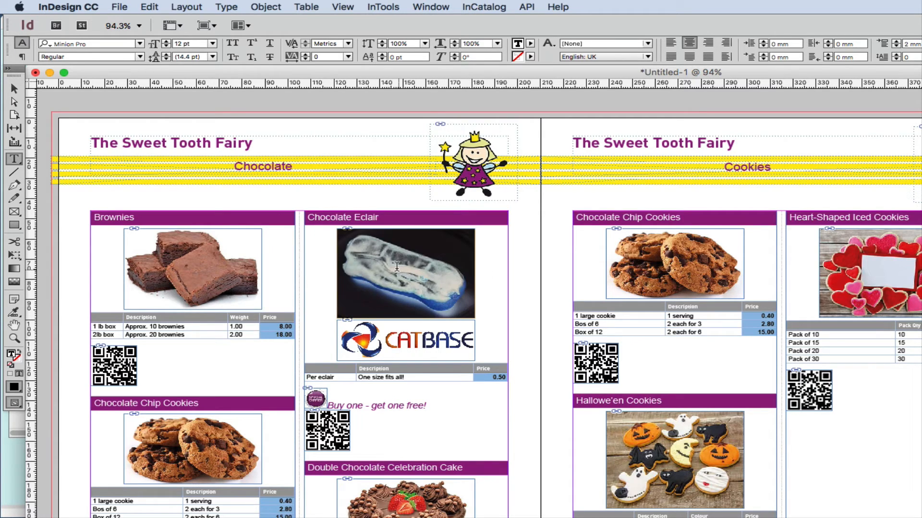
pyautogui.click(480, 342)
pyautogui.moveTo(480, 341); pyautogui.dragTo(325, 342)
pyautogui.click(491, 344)
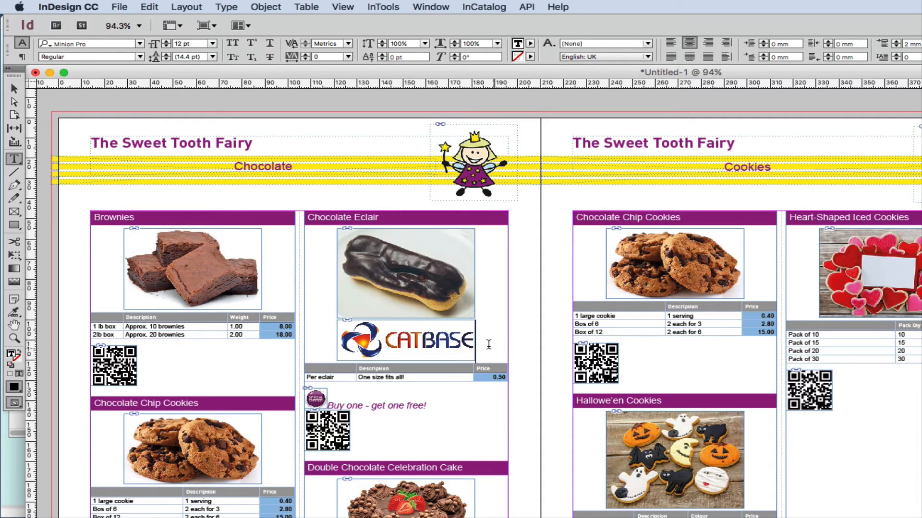
# Shrink the Chocolate Eclair photo frame to about 38 × 27.7 mm and the CatBase logo frame to about 30 × 17 mm
pyautogui.click(13, 89)
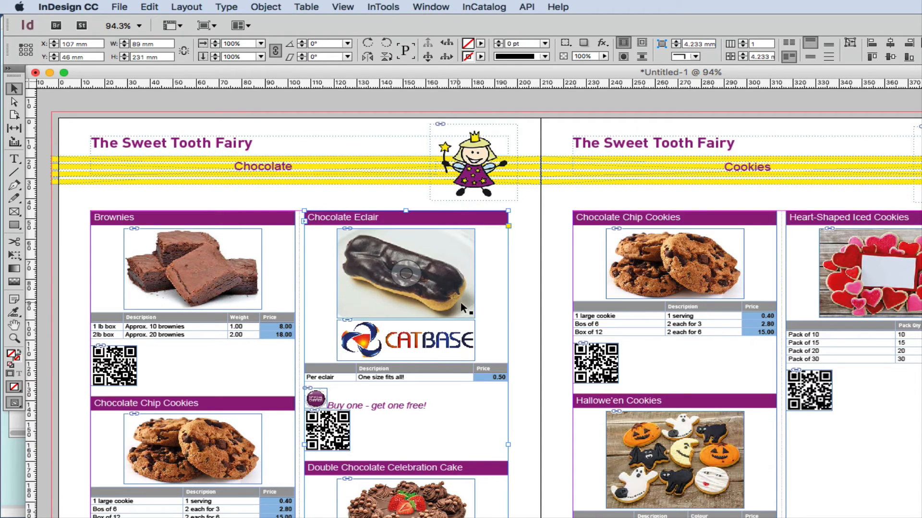
pyautogui.click(473, 315)
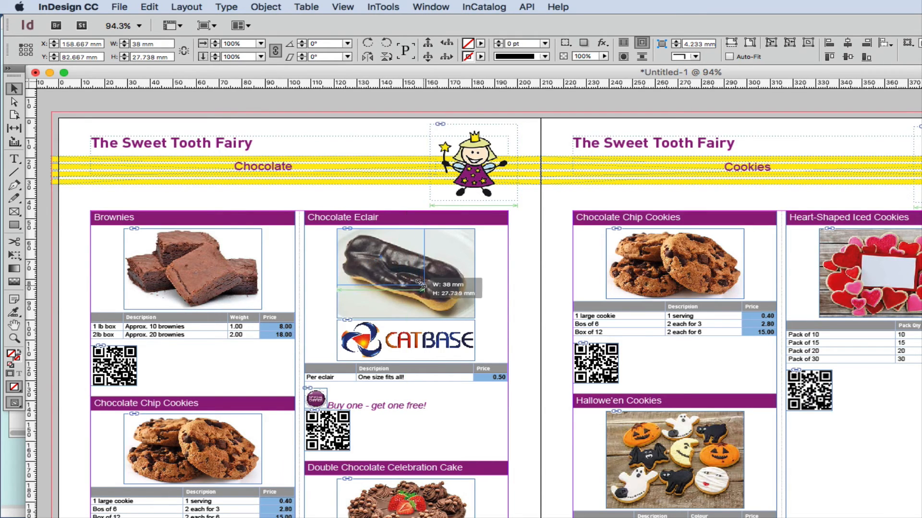
pyautogui.press('Delete')
pyautogui.click(432, 237)
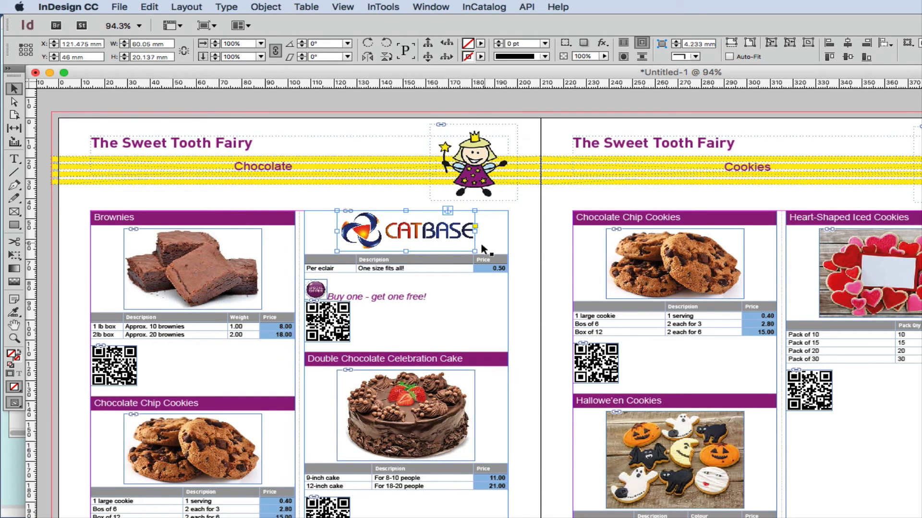
pyautogui.moveTo(472, 251); pyautogui.dragTo(406, 246)
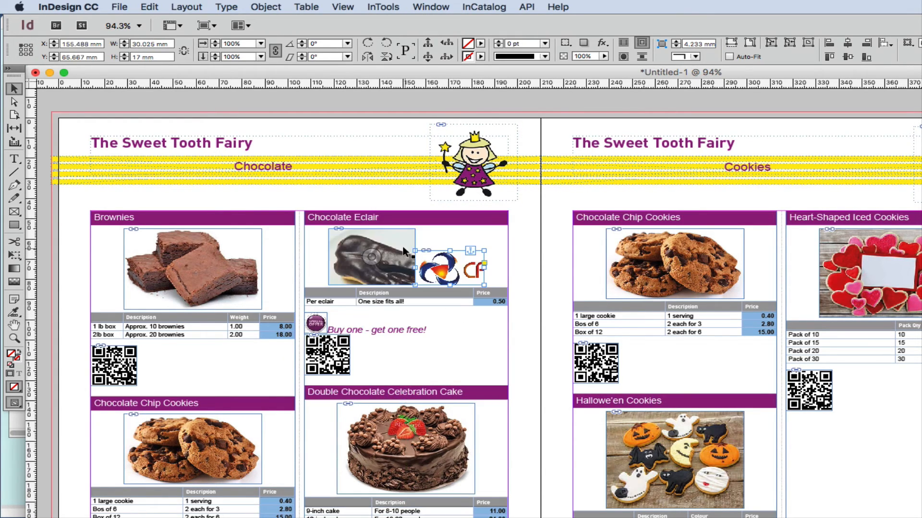
pyautogui.click(459, 434)
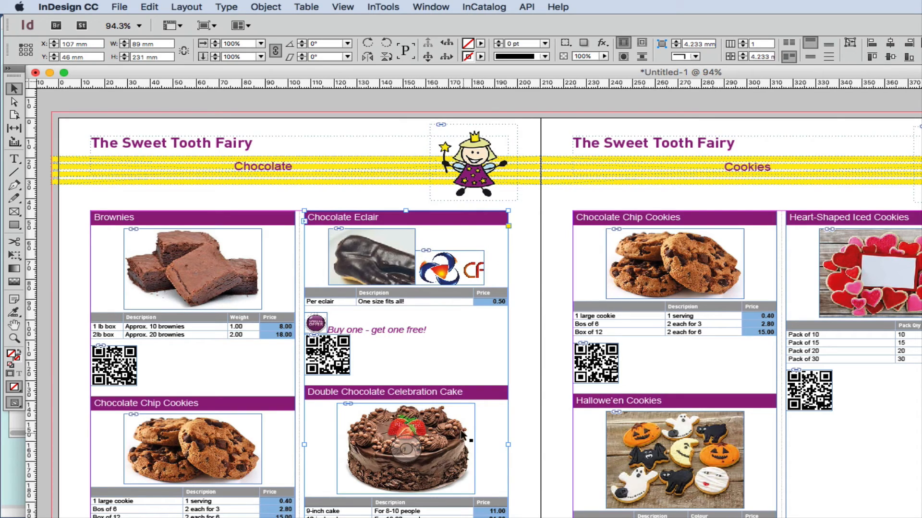